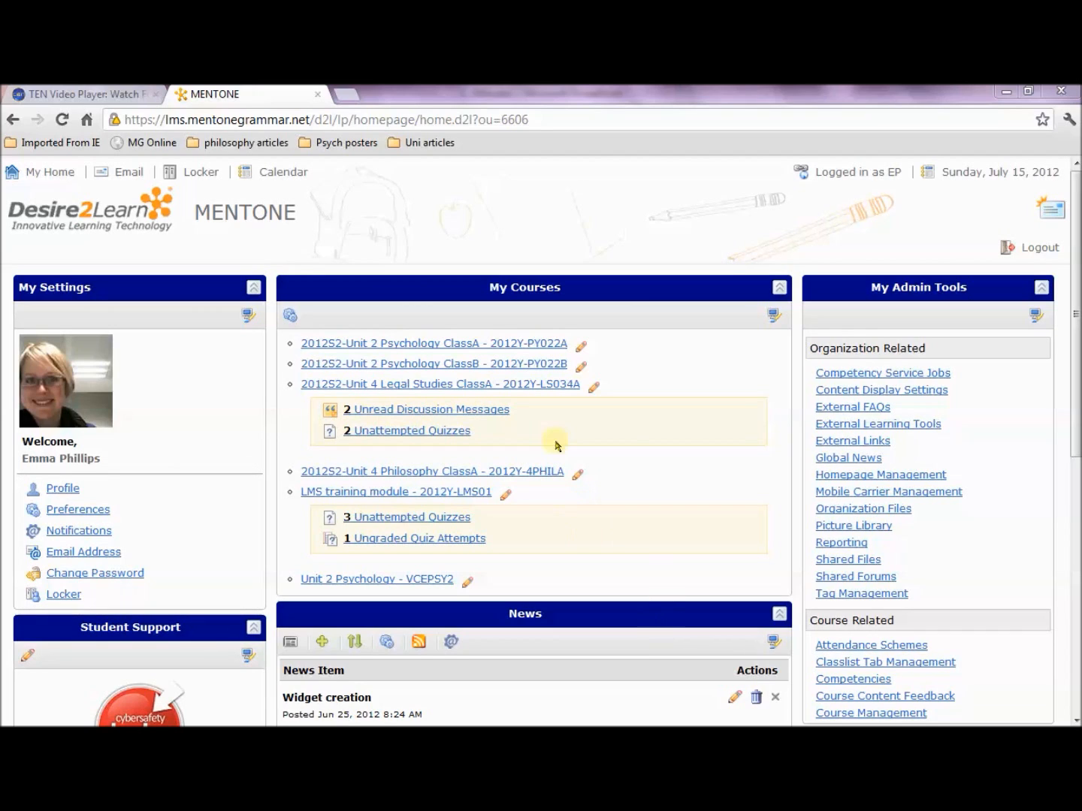
Open the 2012S2-Unit 2 Psychology ClassA course and go to its Course Builder
click(508, 345)
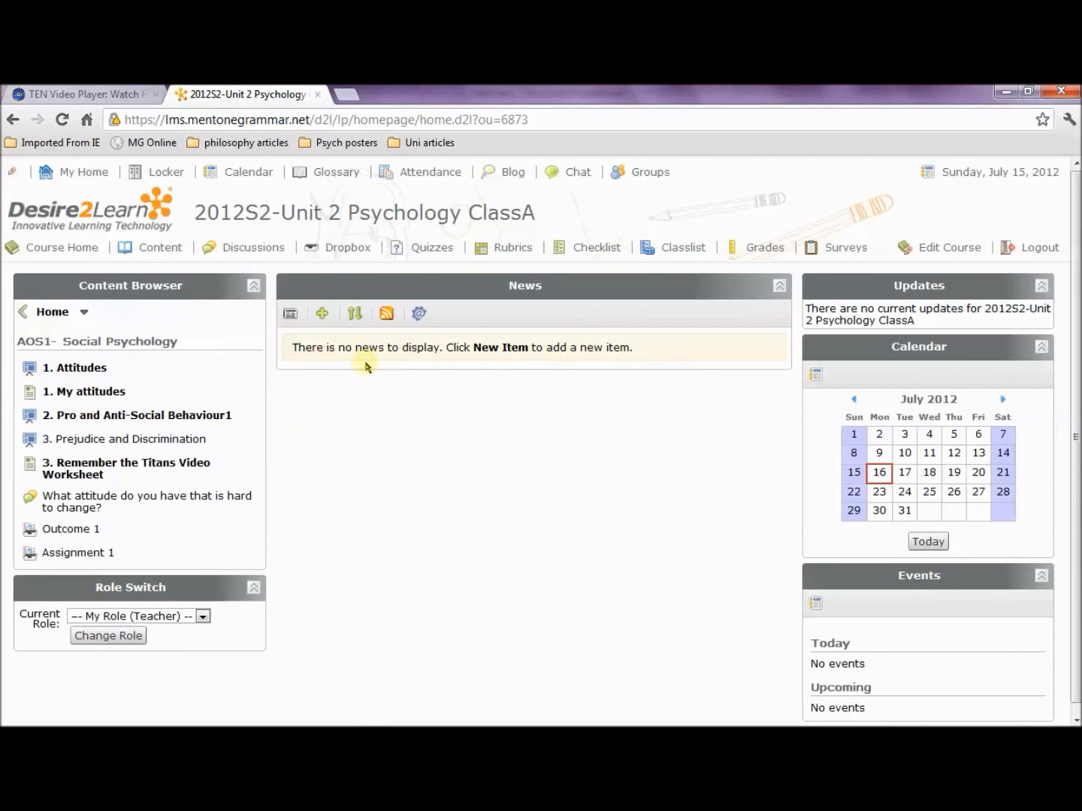
click(53, 314)
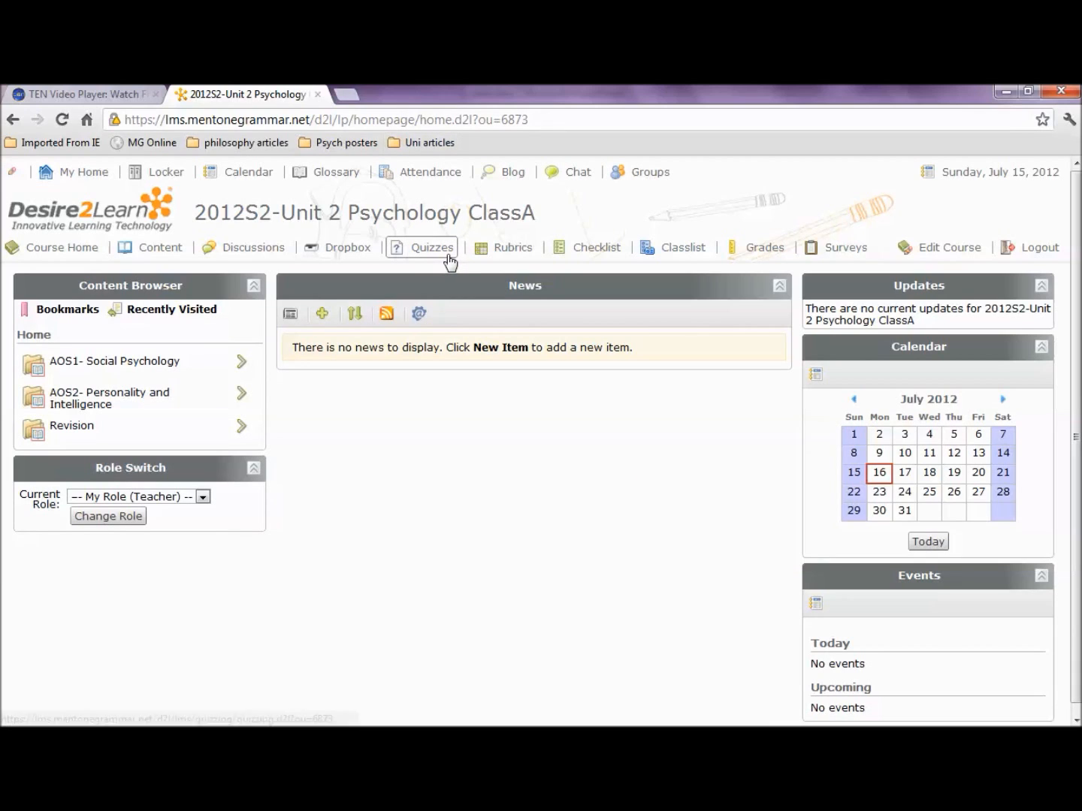
click(966, 260)
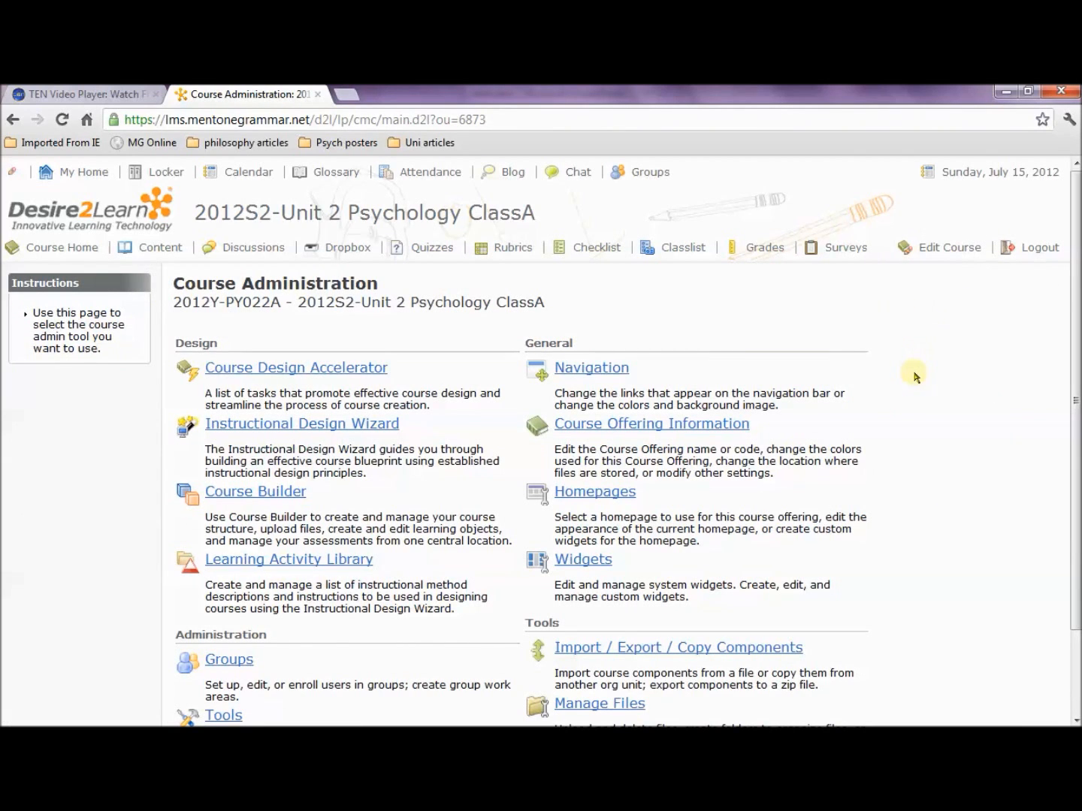
click(257, 497)
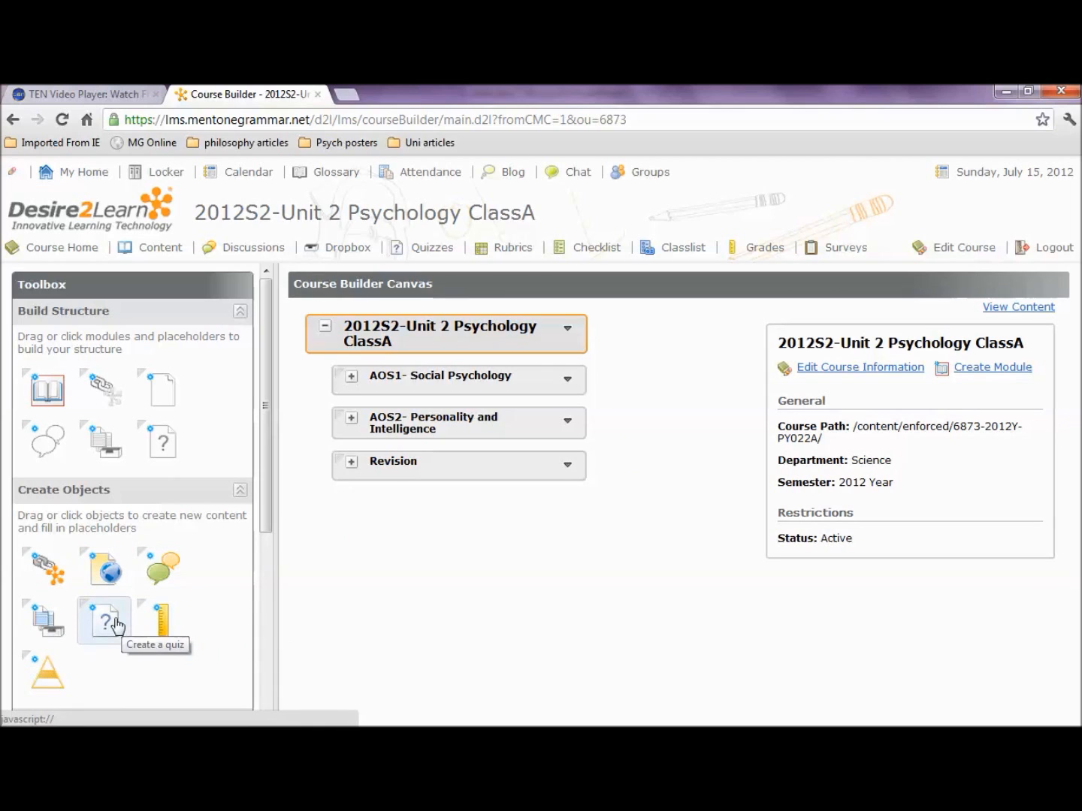
Create a quiz named "Attitudes Quiz" in the AOS1- Social Psychology module
drag(113, 628, 461, 383)
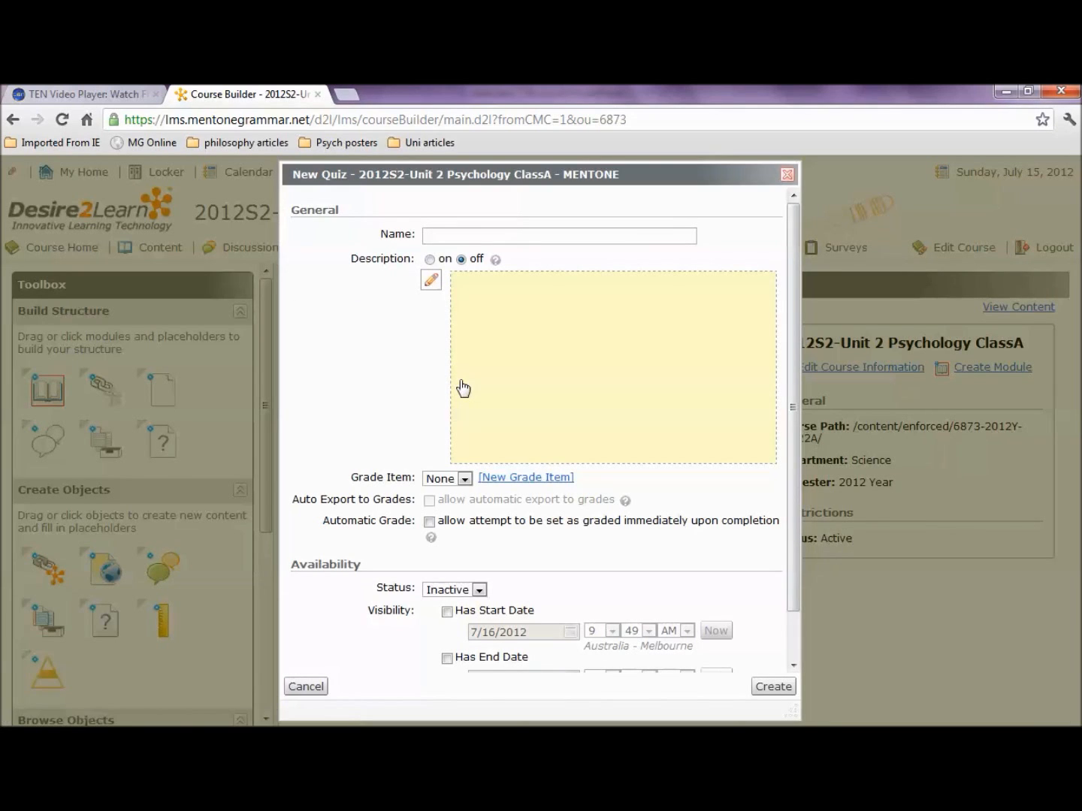
click(516, 230)
text(Attitudes Quiz)
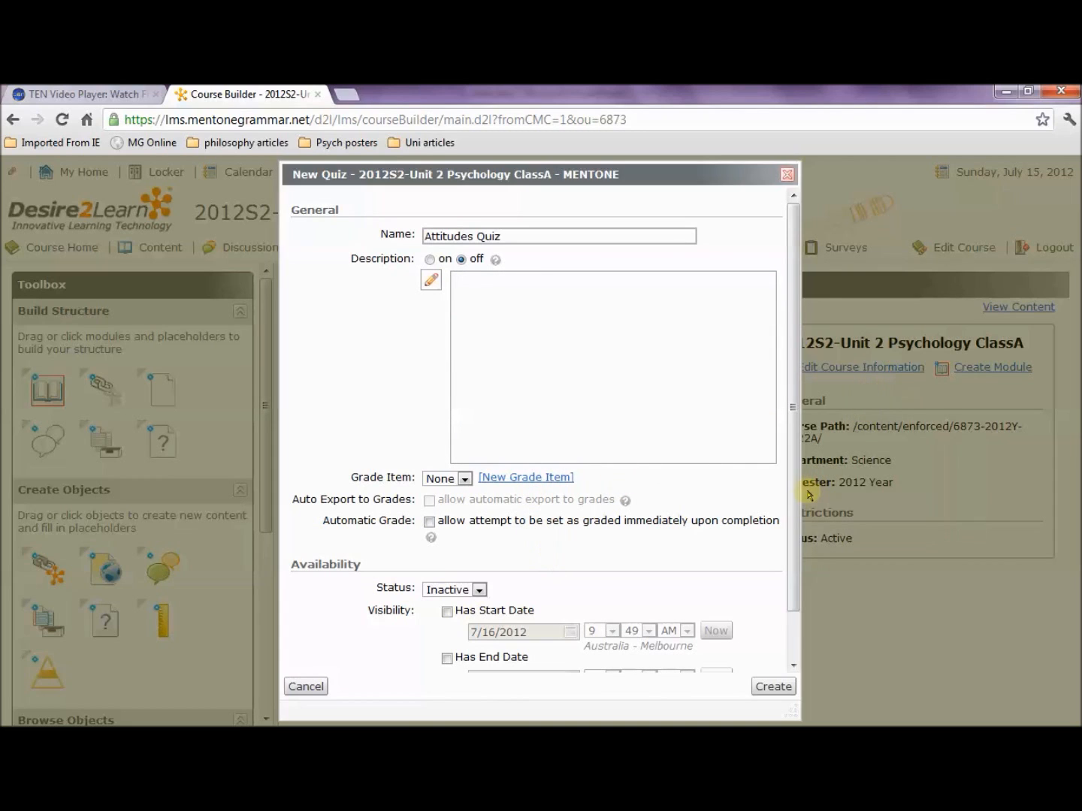
drag(795, 515, 797, 571)
click(776, 687)
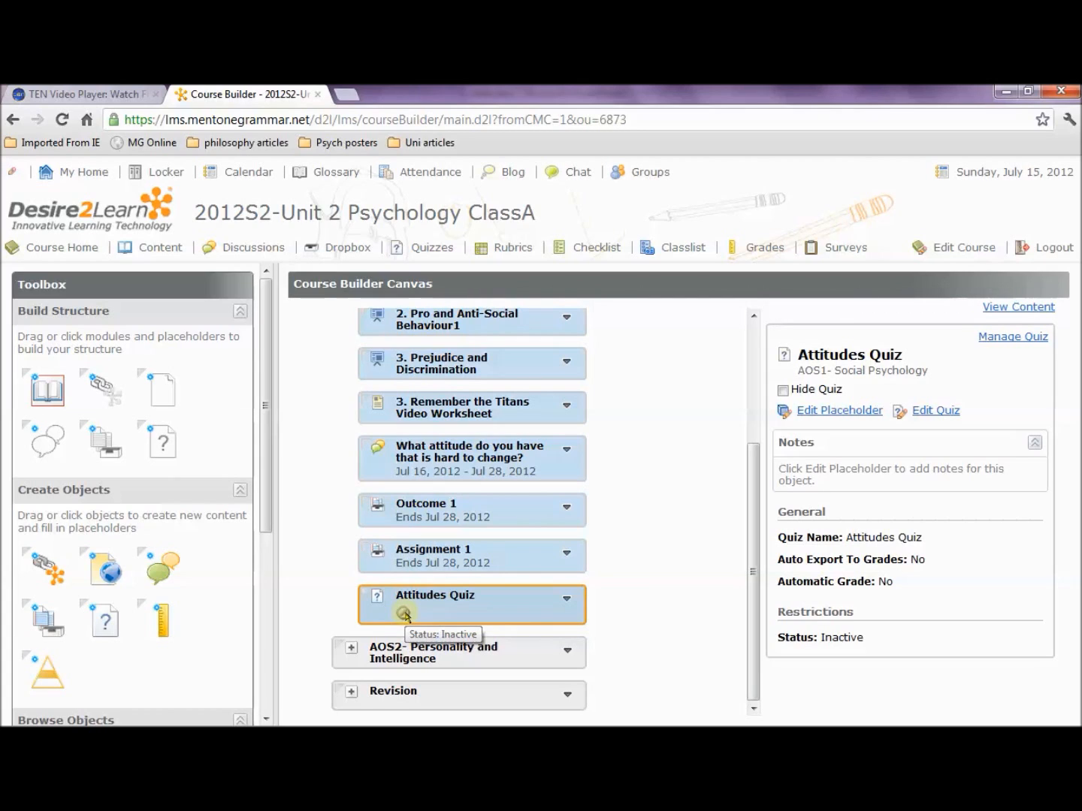
Open the management page of the Attitudes Quiz and go to adding and editing its questions
click(1044, 337)
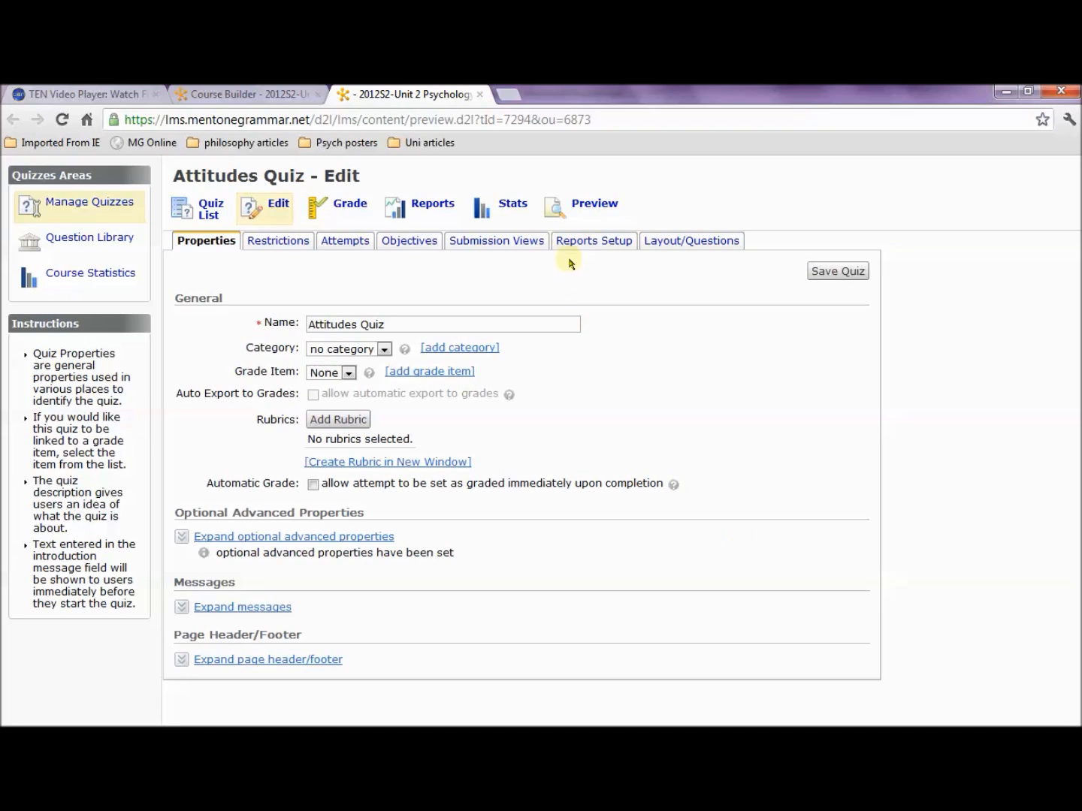
click(723, 243)
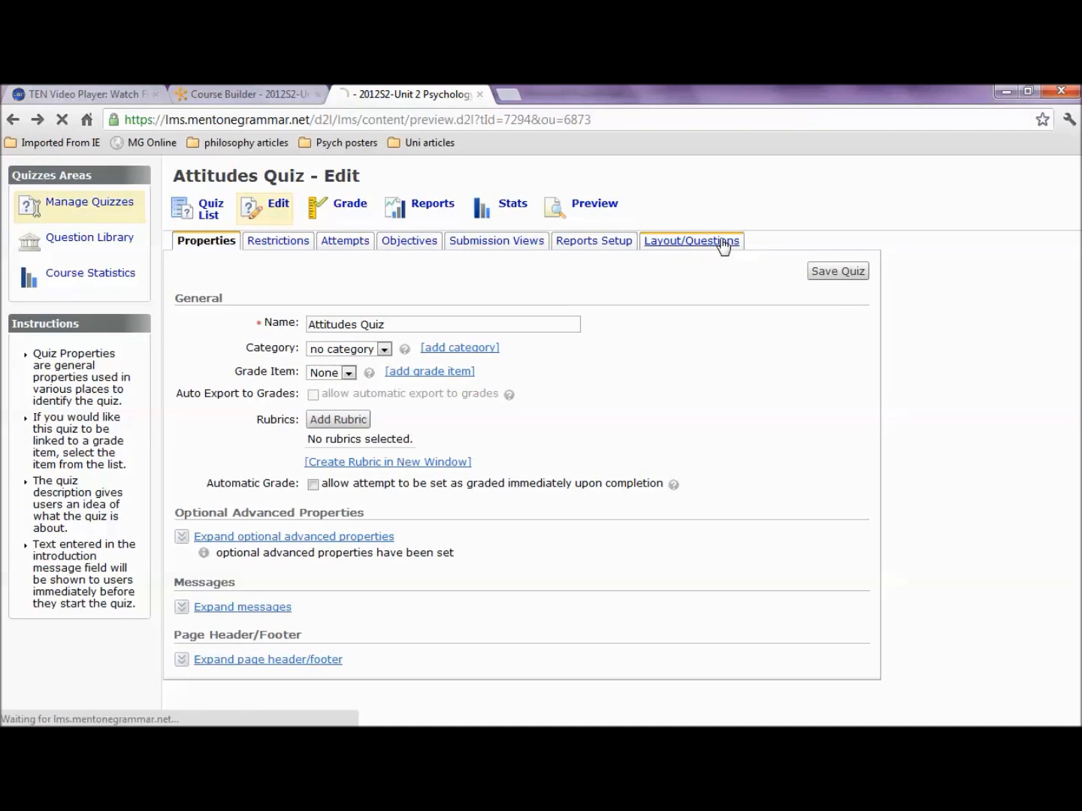
click(693, 273)
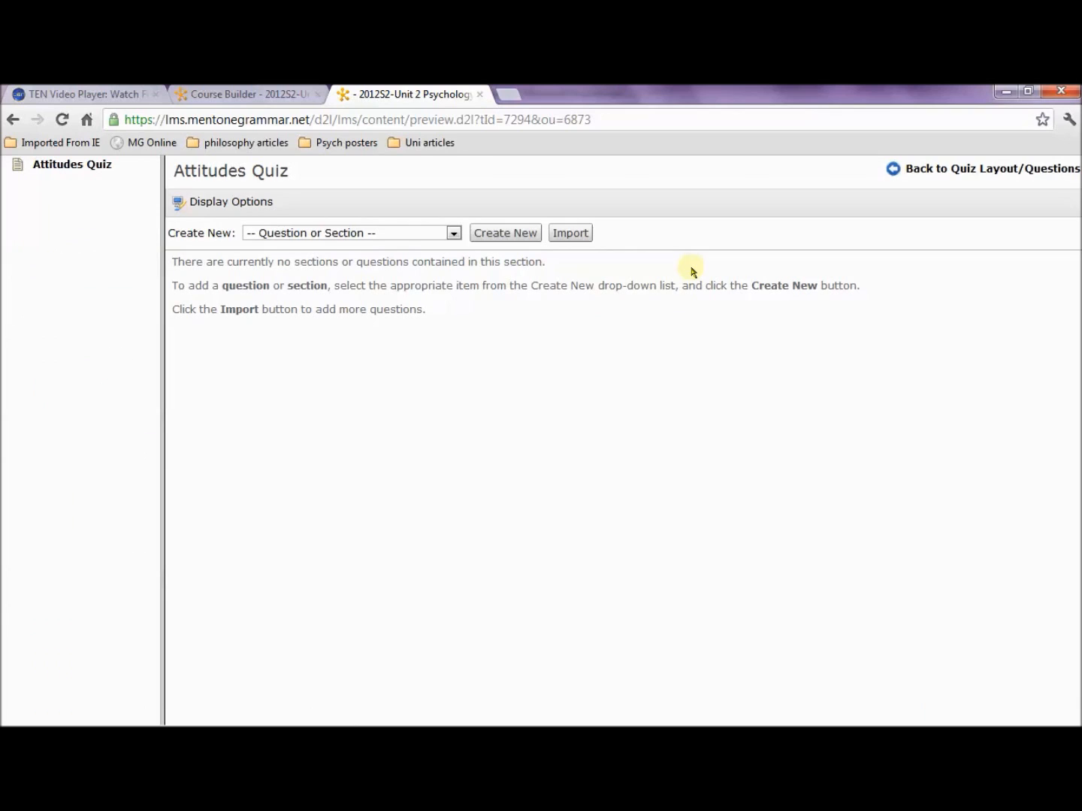
Start a new True or False question, keeping it at 1 point and difficulty 1
click(435, 238)
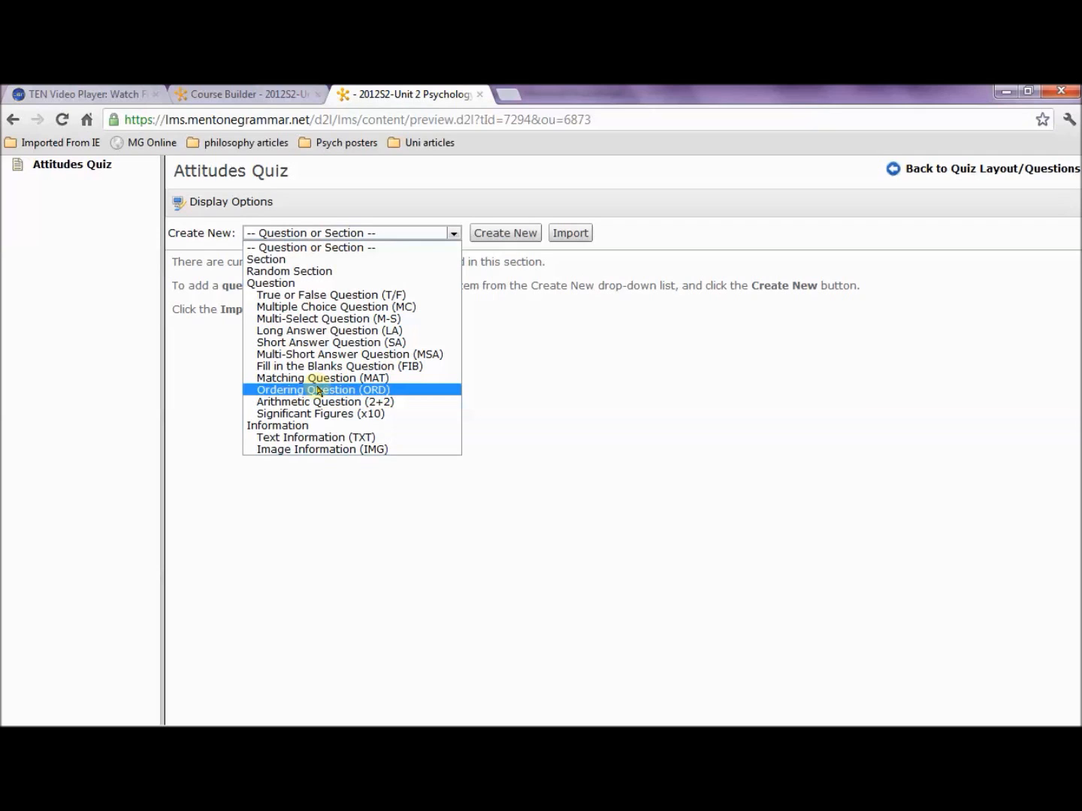
click(302, 297)
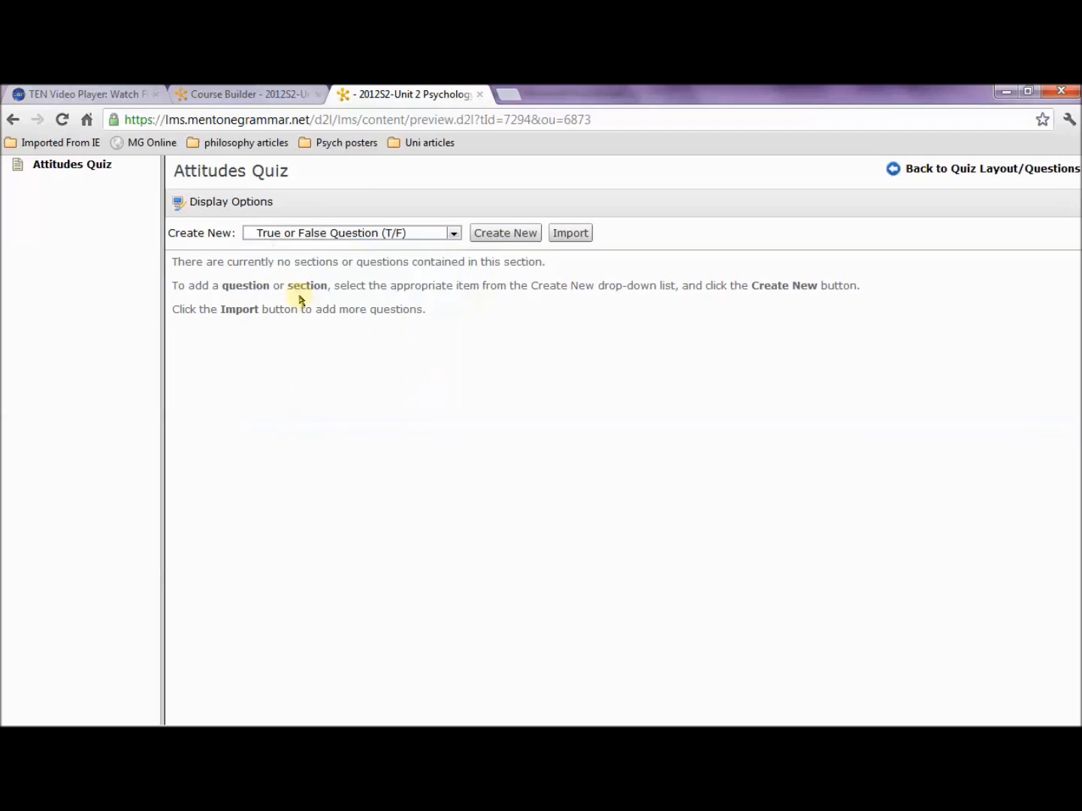
click(505, 234)
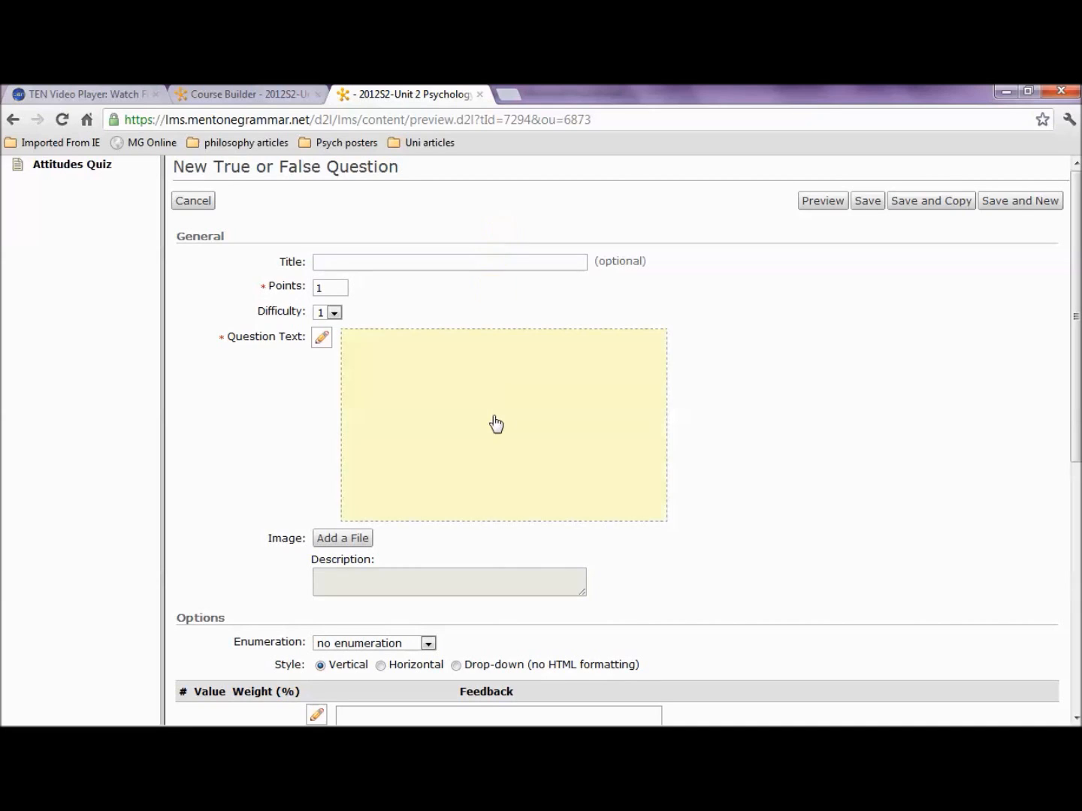
double_click(327, 287)
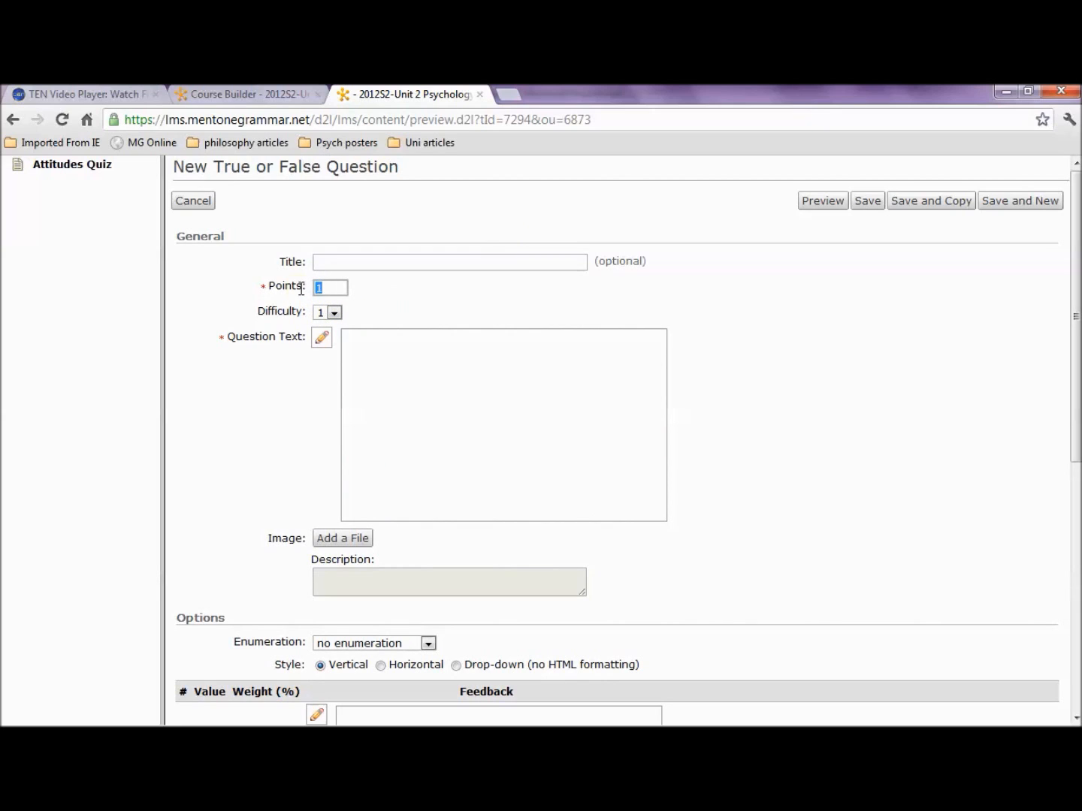
click(329, 292)
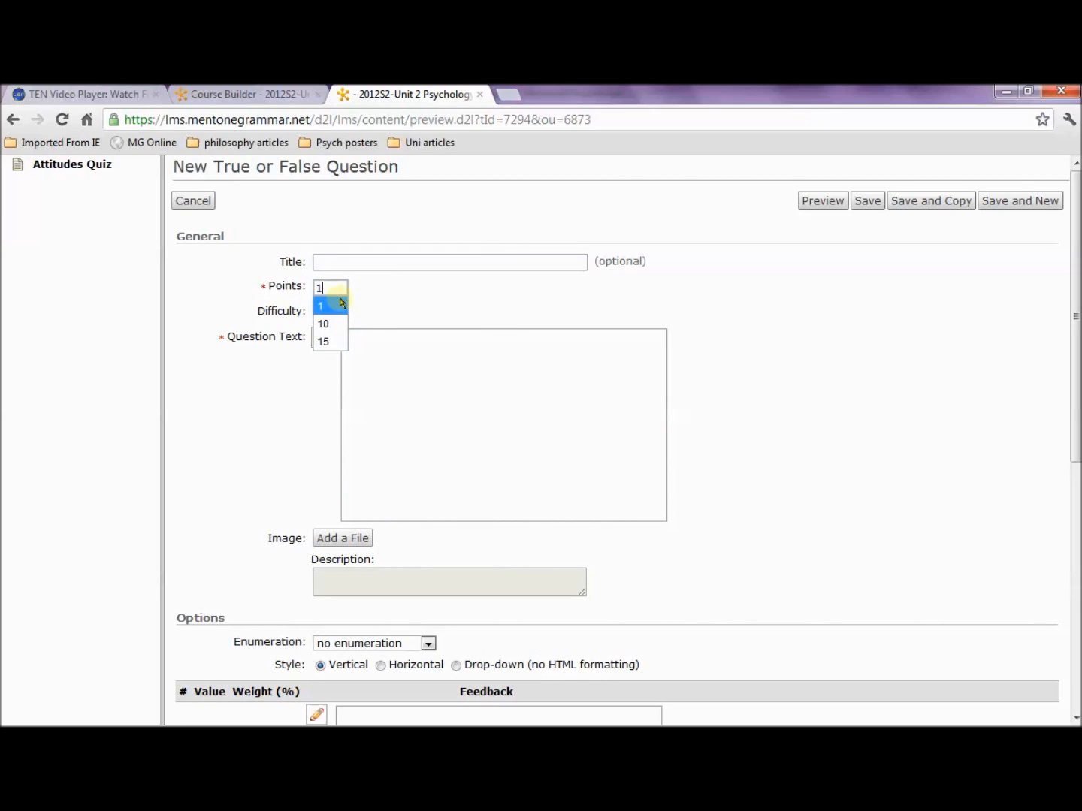
click(364, 295)
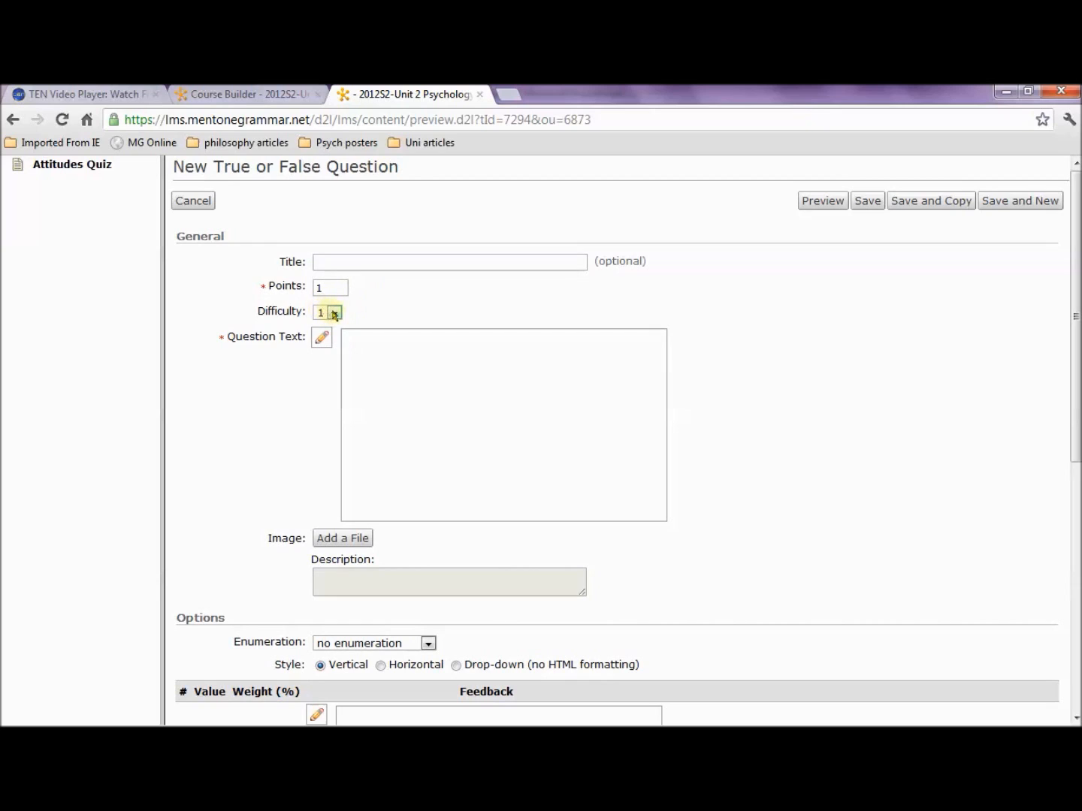
click(335, 313)
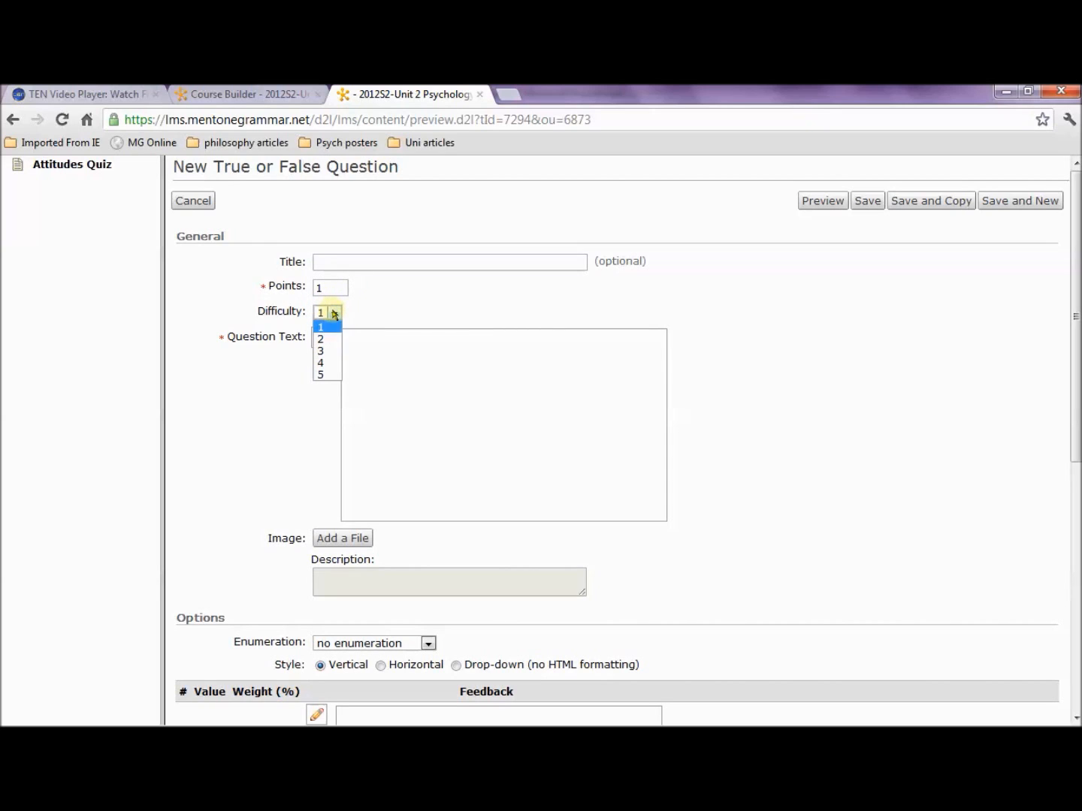
click(326, 327)
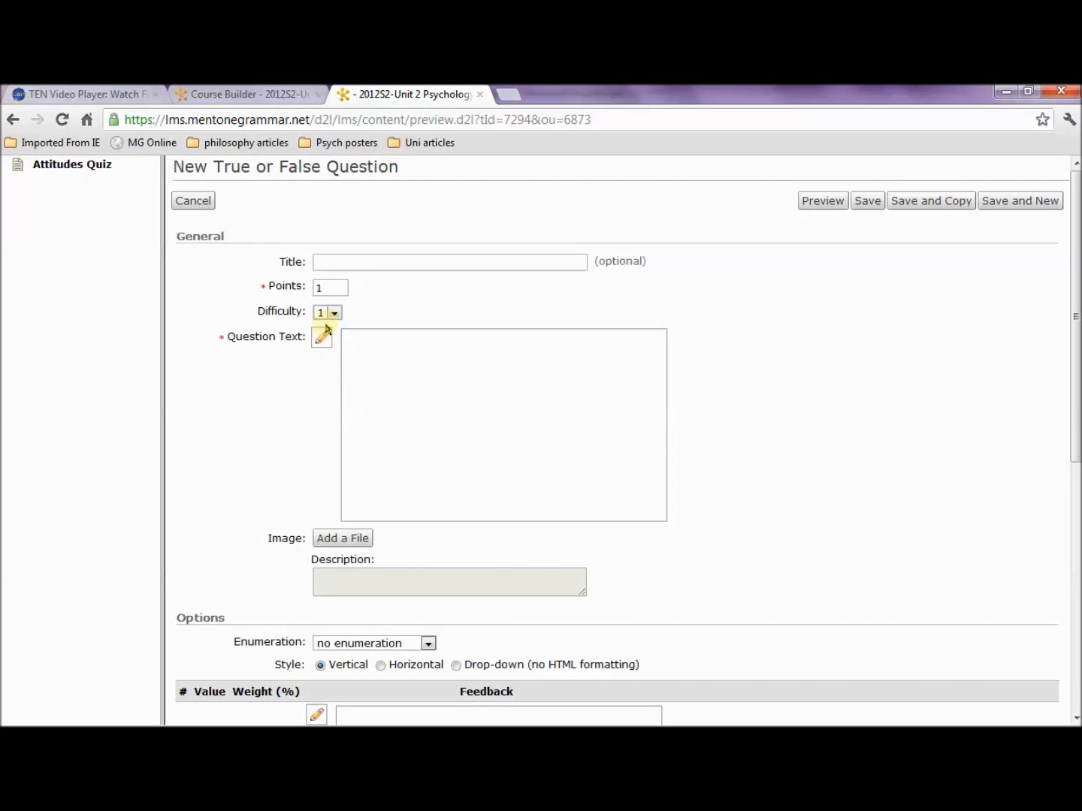
Enter the question text "One way an attitude is formed is through classical conditioning." and show the advanced text editor
click(380, 382)
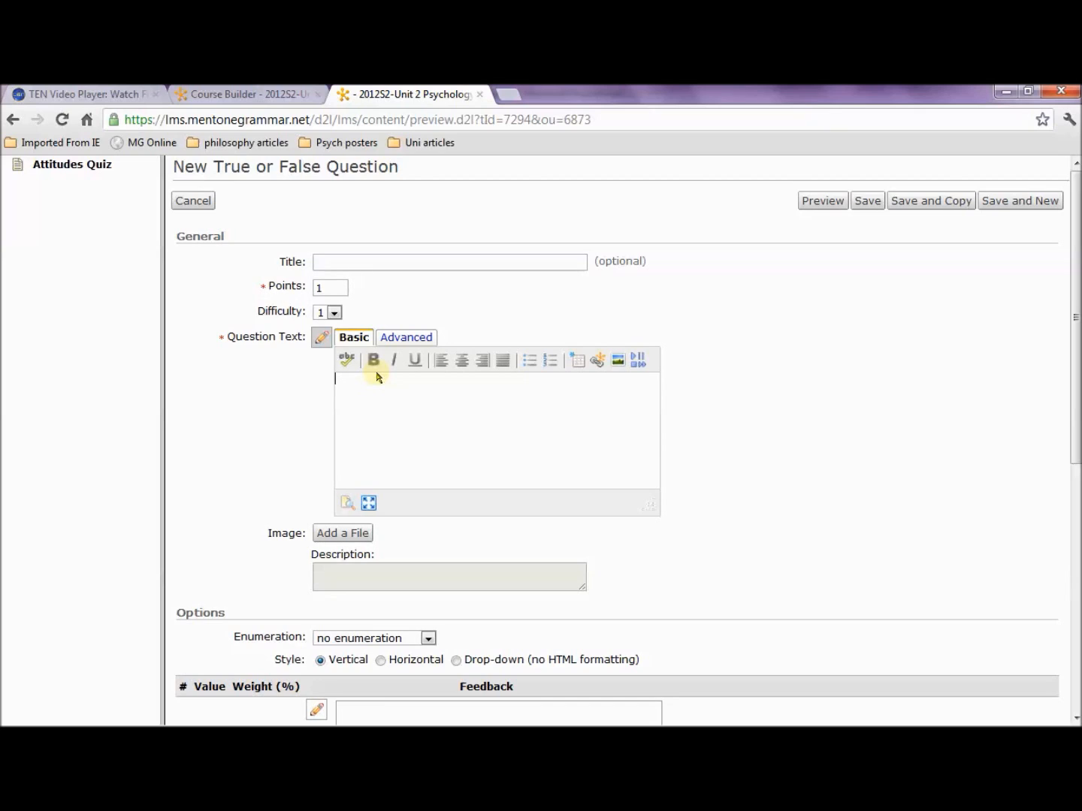
text(One was o)
key(BackSpace)
text(an attitude is forem)
key(BackSpace)
key(BackSpace)
text(med is )
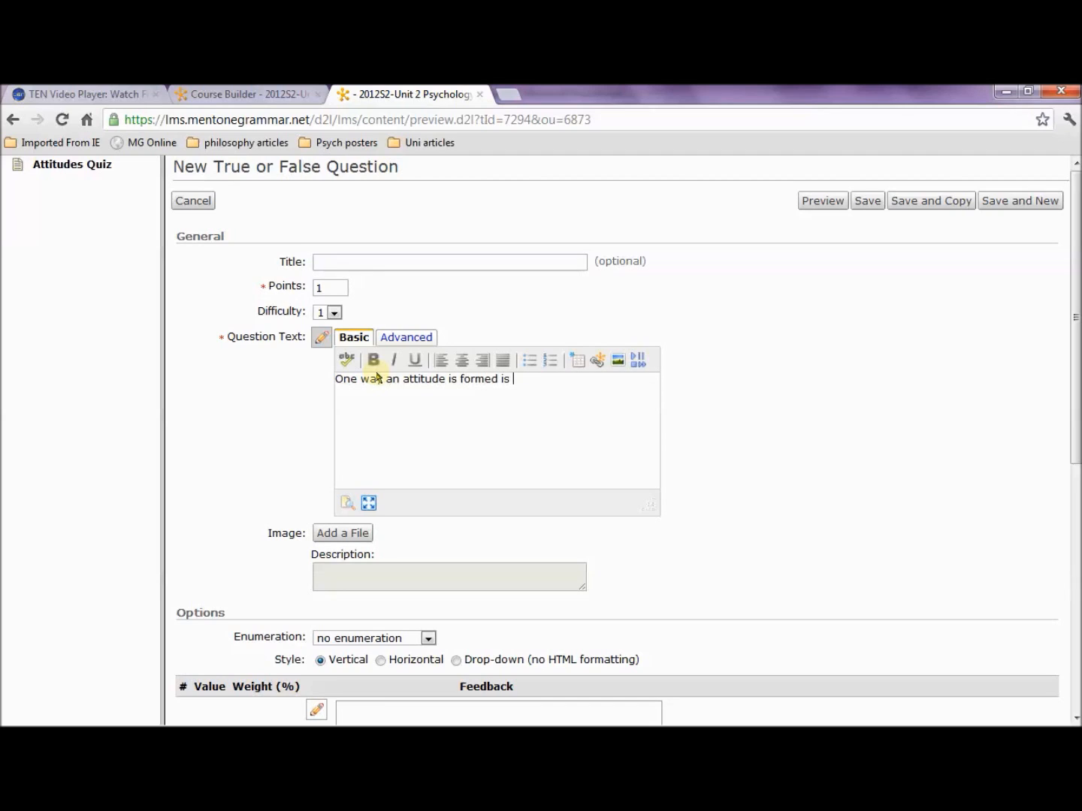
text(through classical conditioning.)
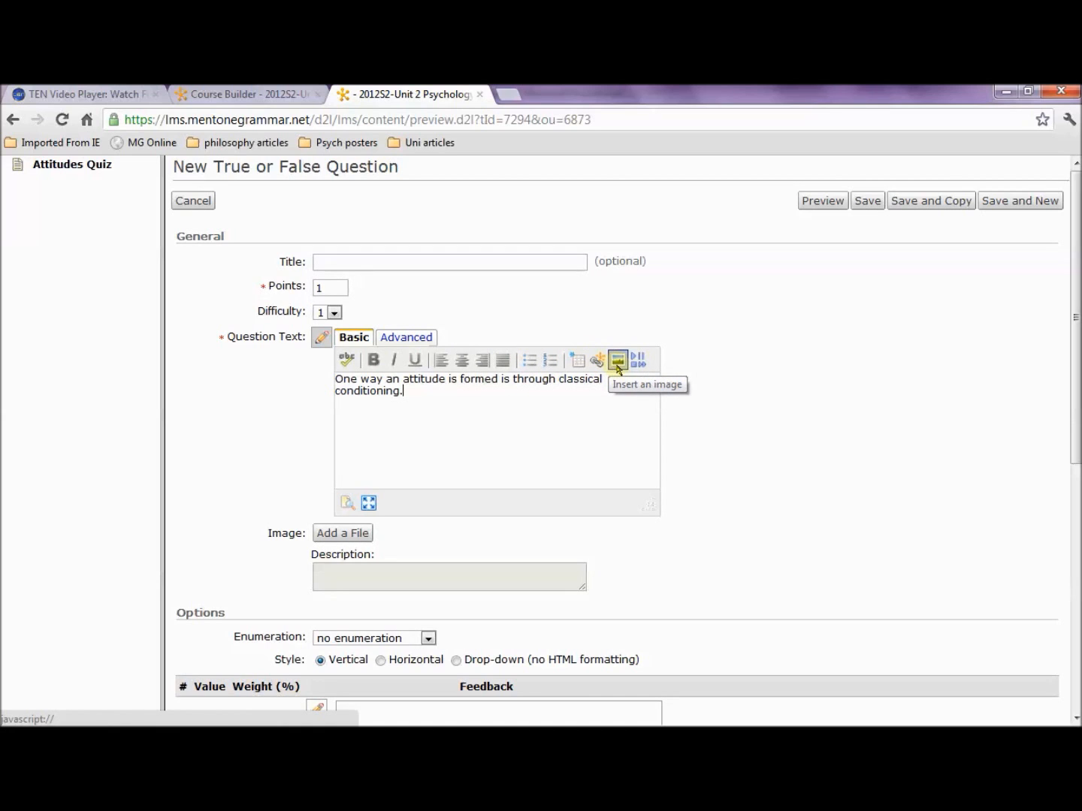
click(403, 336)
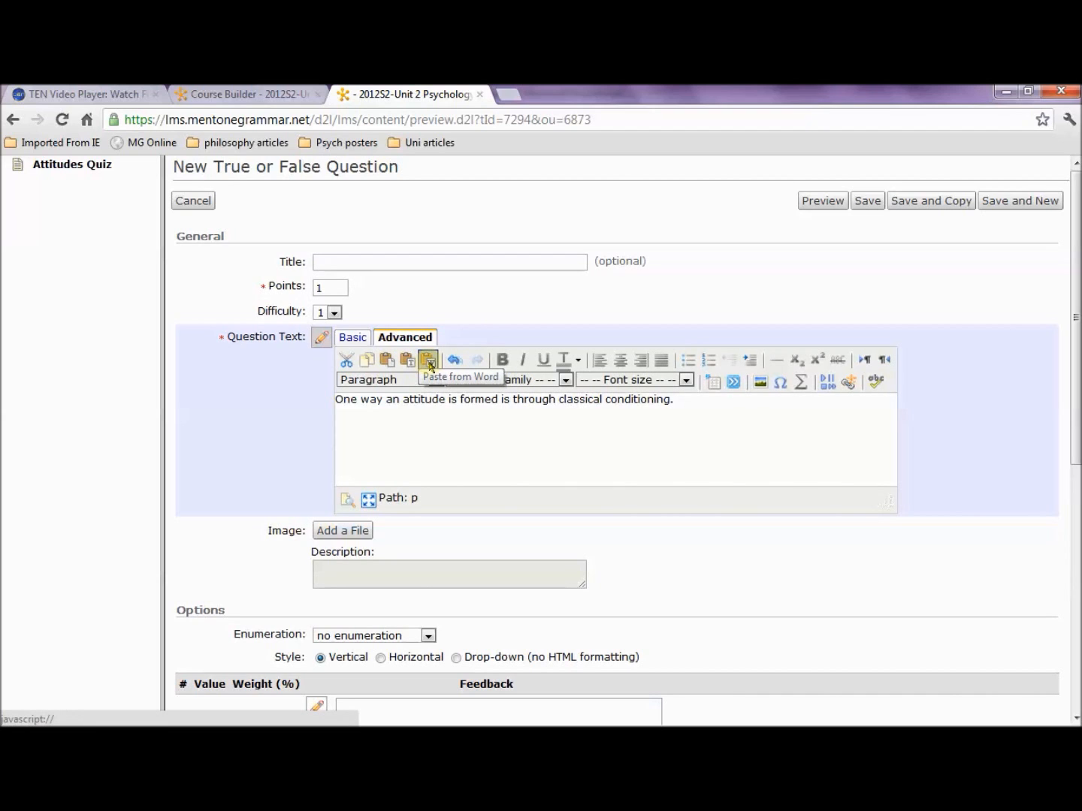
Set the weight of the True answer to 100%
drag(1078, 394, 1073, 646)
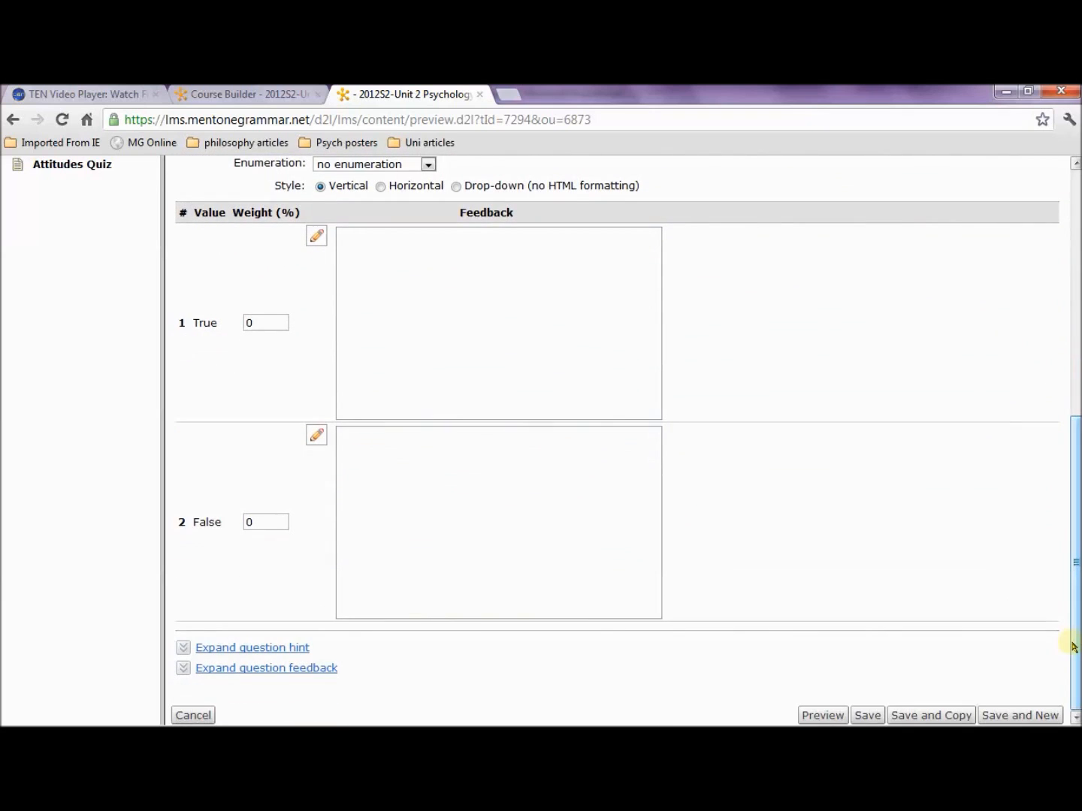
double_click(254, 325)
text(1)
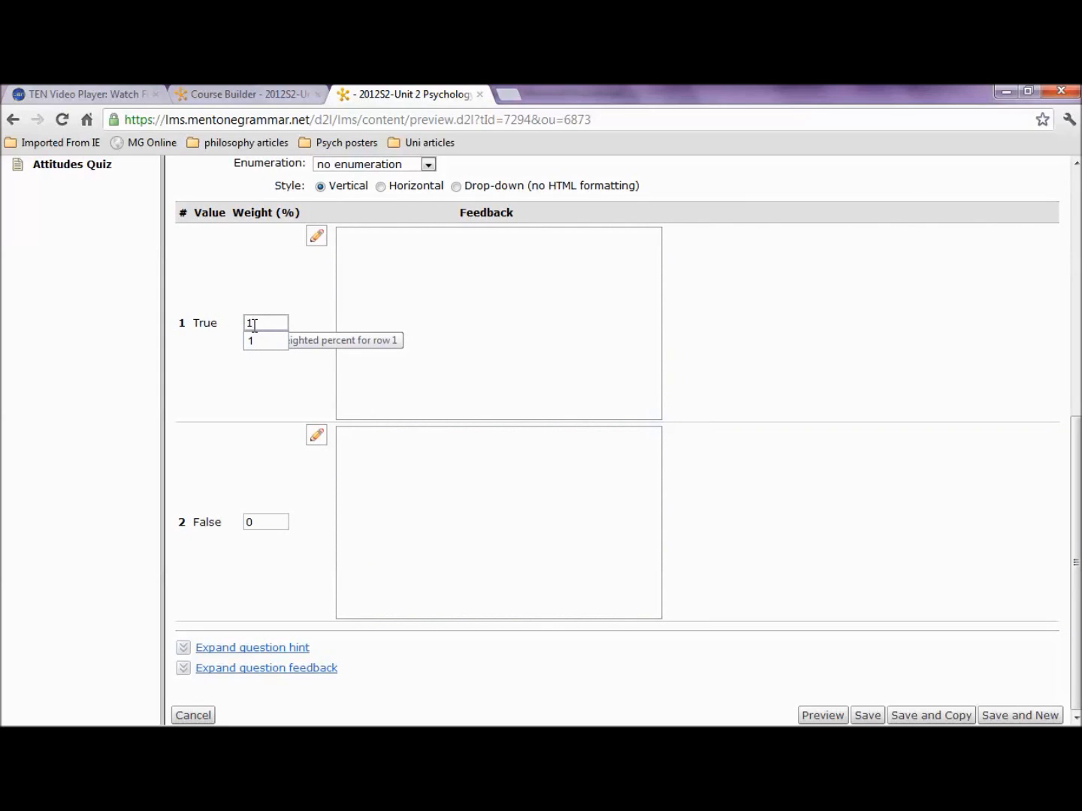
text(00)
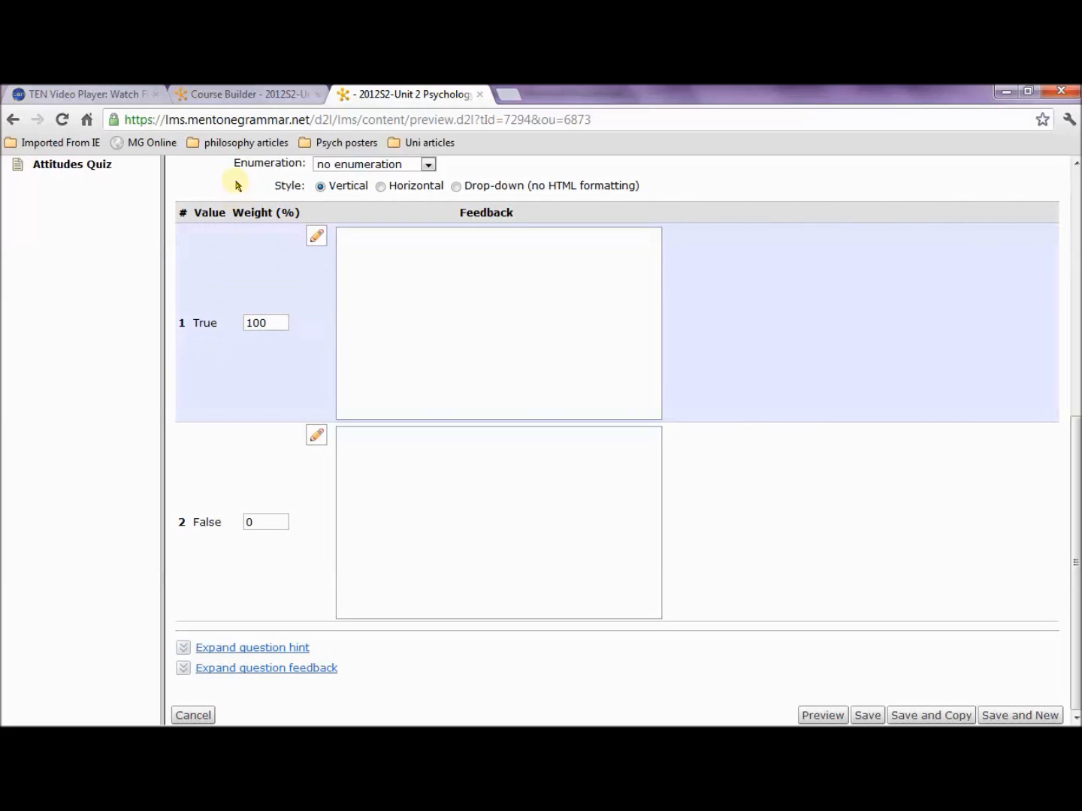
drag(236, 214, 301, 213)
click(258, 324)
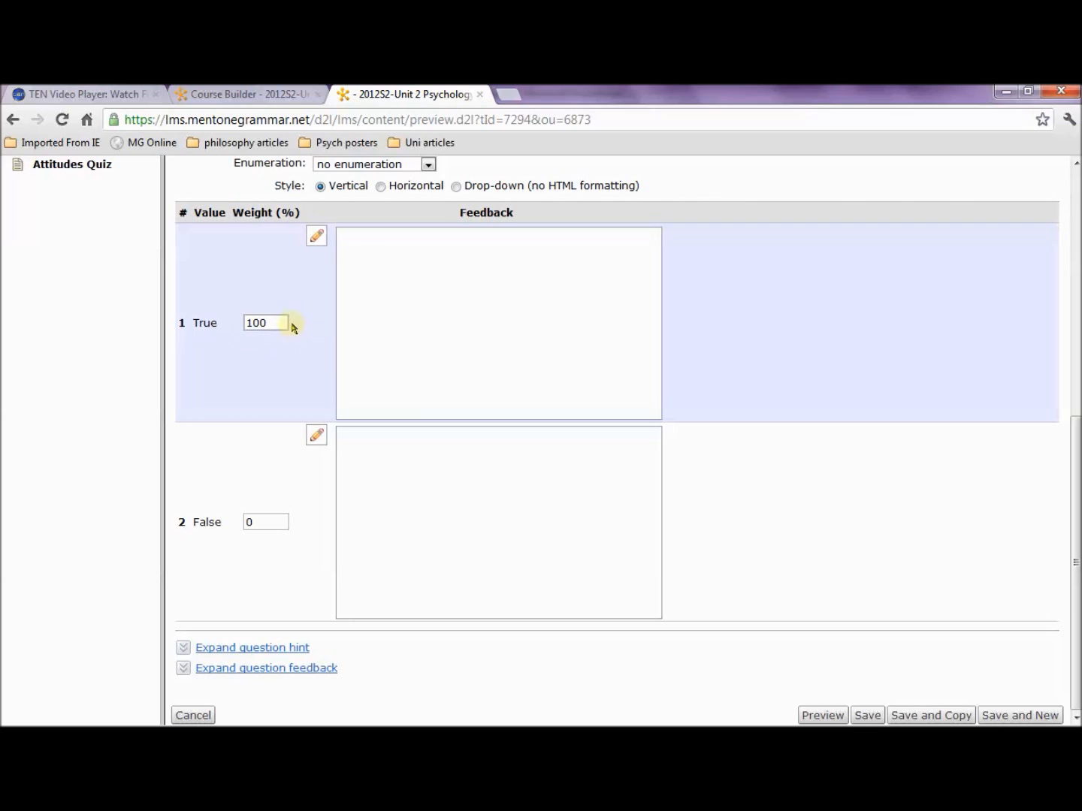
Enter the feedback "Classical conditioning is one way an attitude can be formed." for the True answer
click(438, 268)
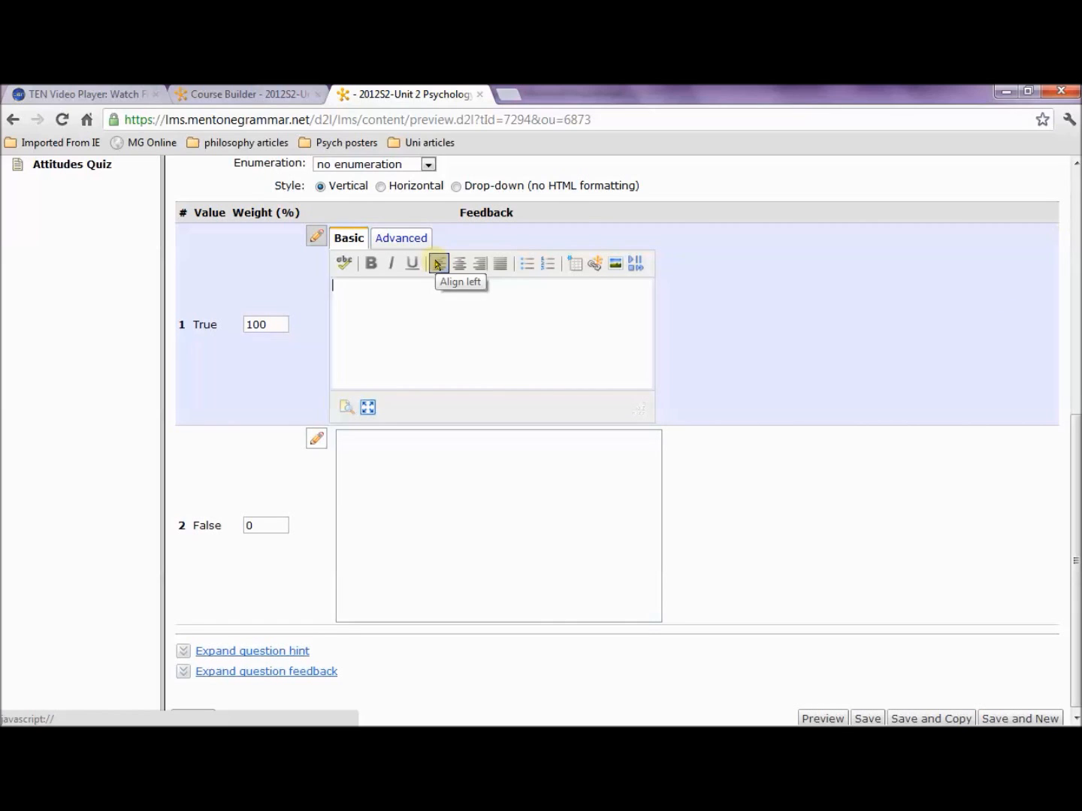
text(Classical conditioning is a form of)
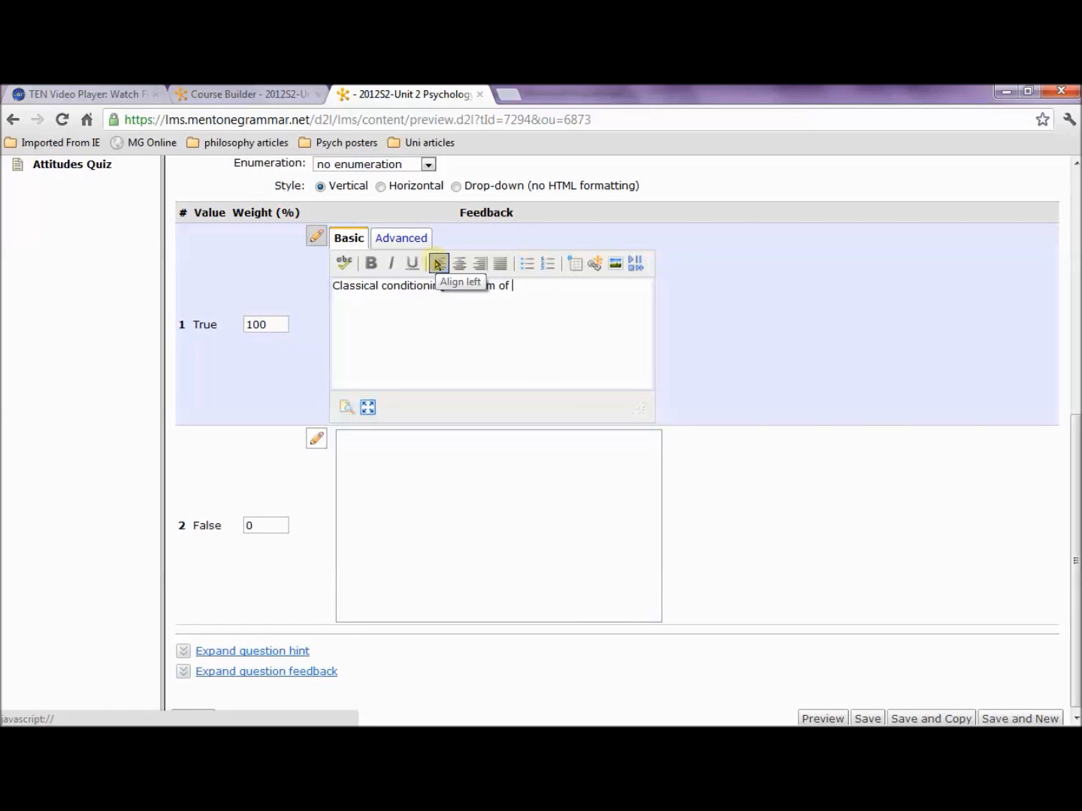
key(BackSpace)
key(BackSpace)
key(BackSpace)
key(BackSpace)
key(BackSpace)
key(BackSpace)
key(BackSpace)
key(BackSpace)
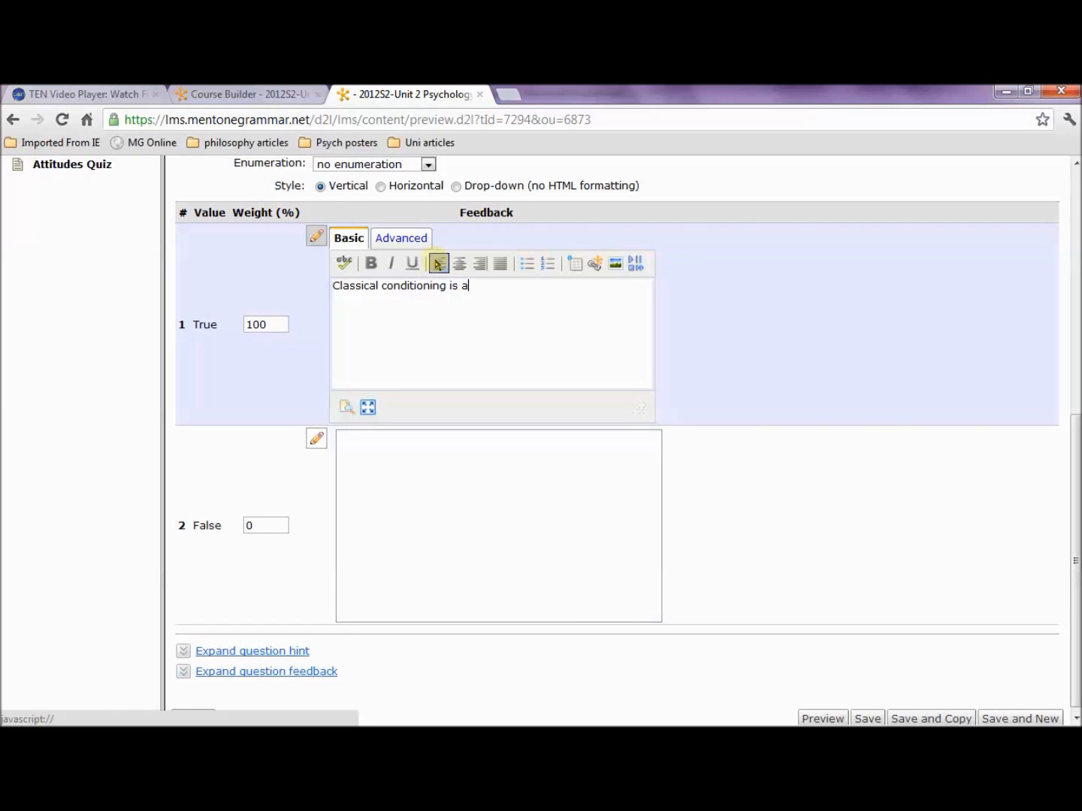
text(one way an attidue can be)
key(BackSpace)
key(BackSpace)
key(BackSpace)
key(BackSpace)
key(BackSpace)
key(BackSpace)
key(BackSpace)
key(BackSpace)
key(BackSpace)
key(BackSpace)
key(BackSpace)
text(ude can be)
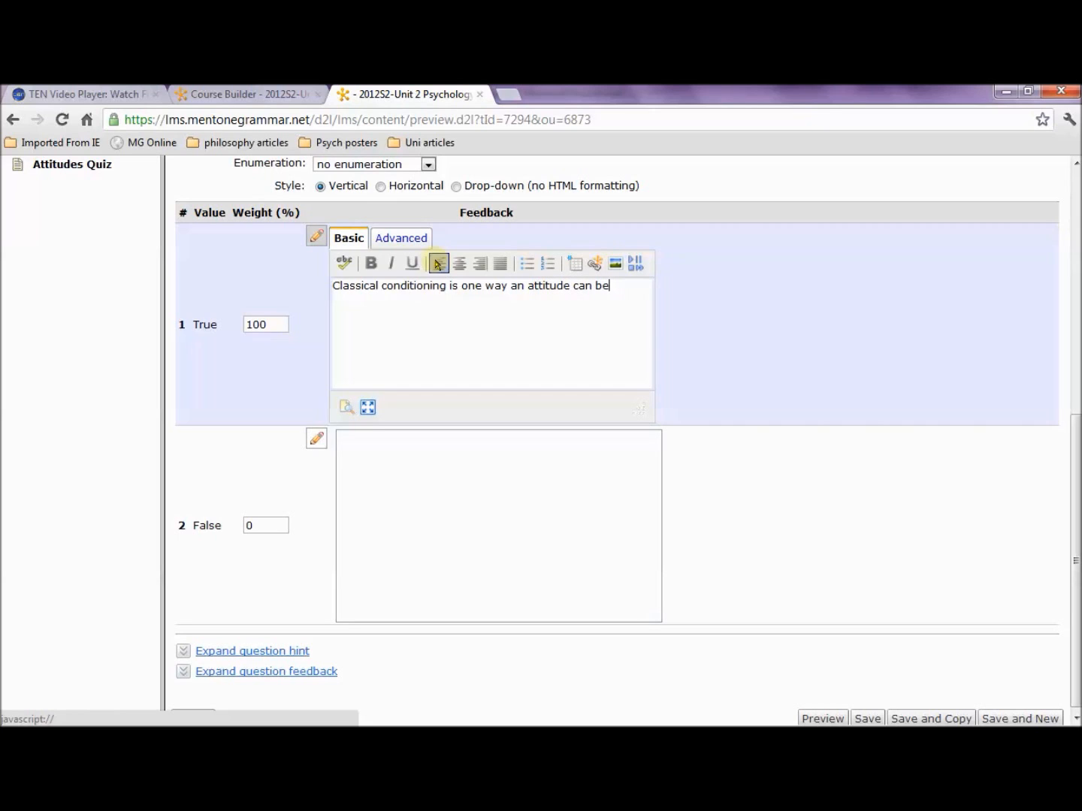
text( foremd)
key(BackSpace)
key(BackSpace)
key(BackSpace)
text(med.)
Expand the question hint and enter "Two types of conditioning can create an attitude"
drag(1076, 455, 1077, 487)
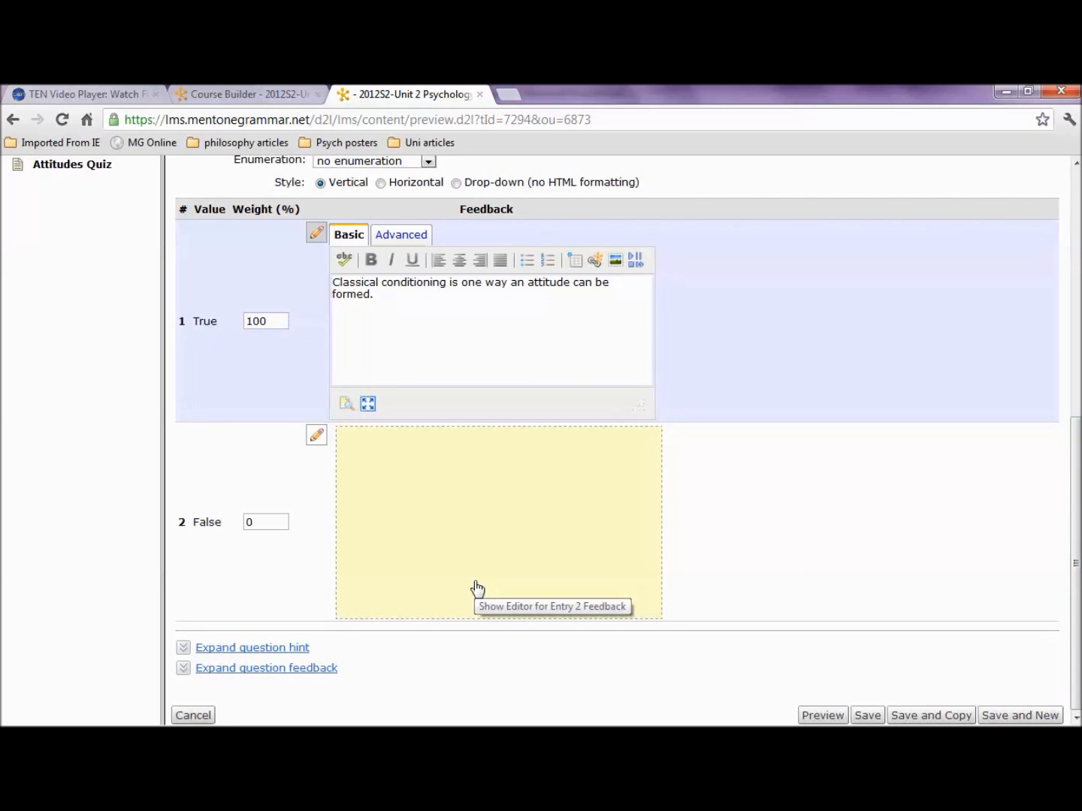
click(252, 651)
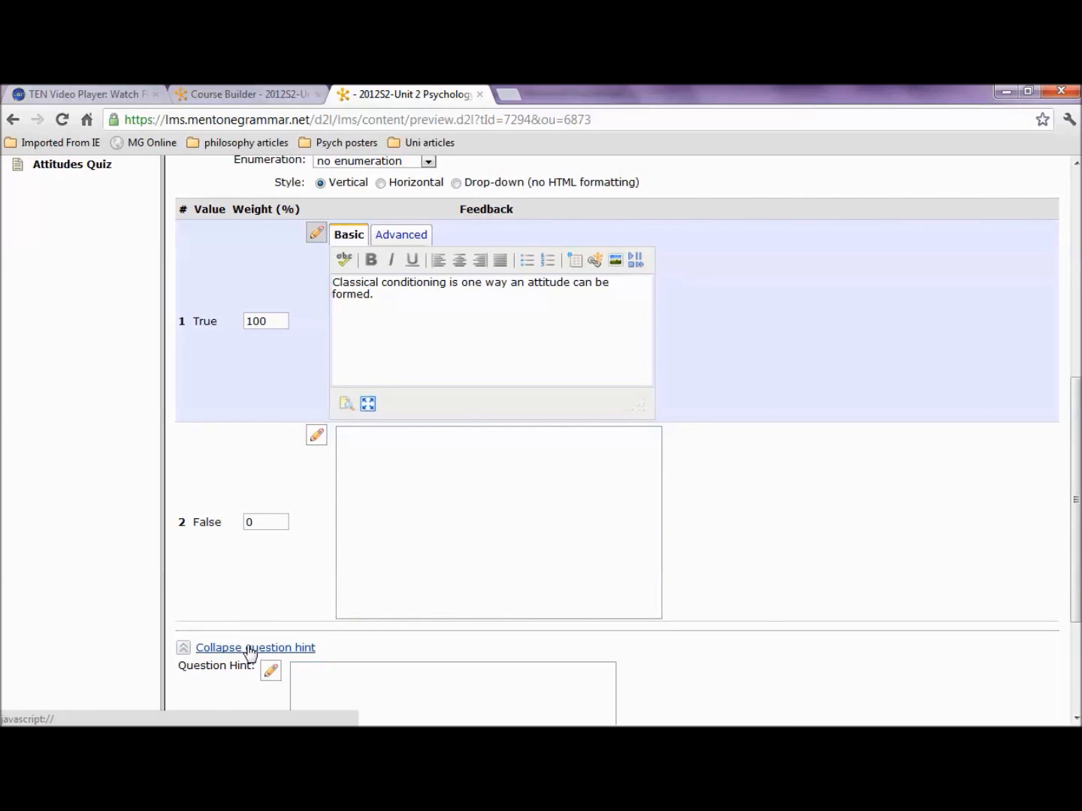
scroll(526, 450, down, 3)
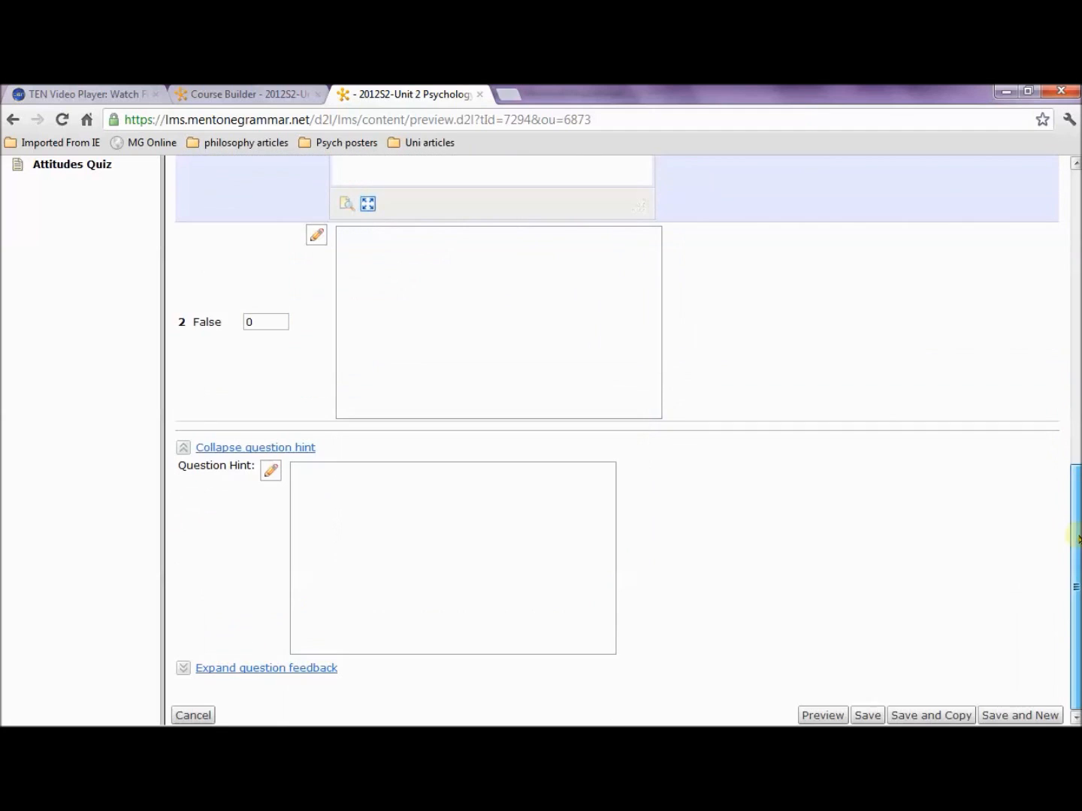
click(437, 617)
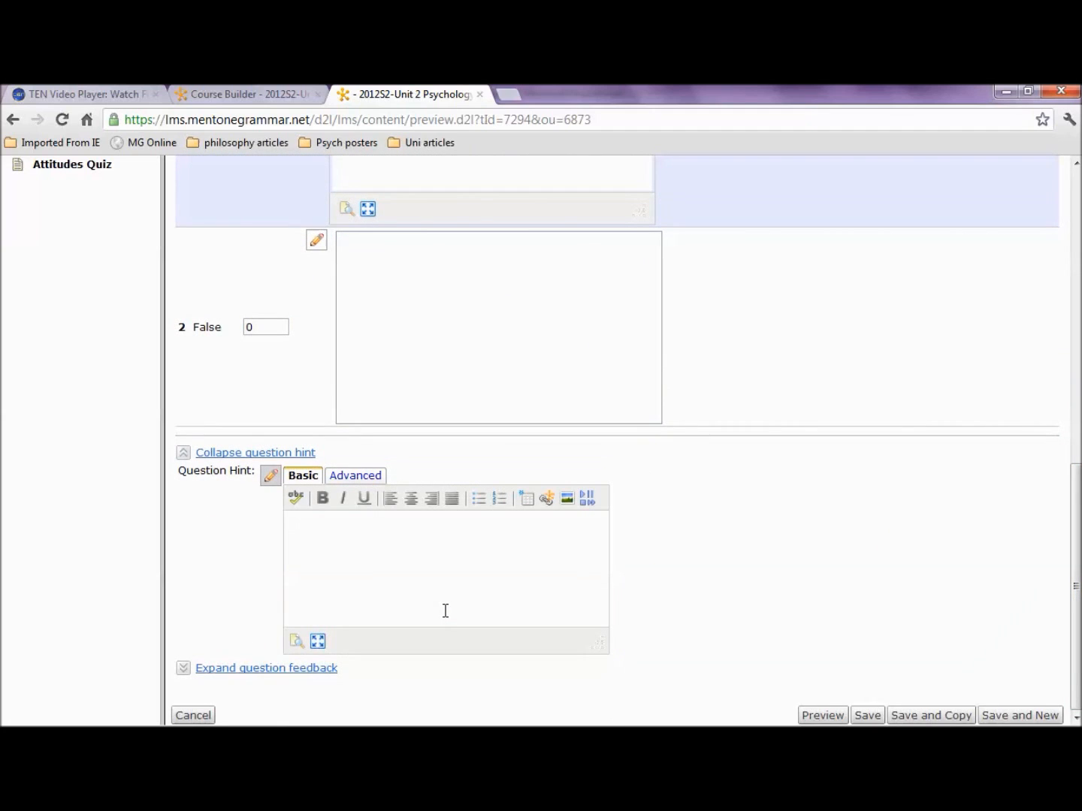
text(Two types of conditionging can create an attitude)
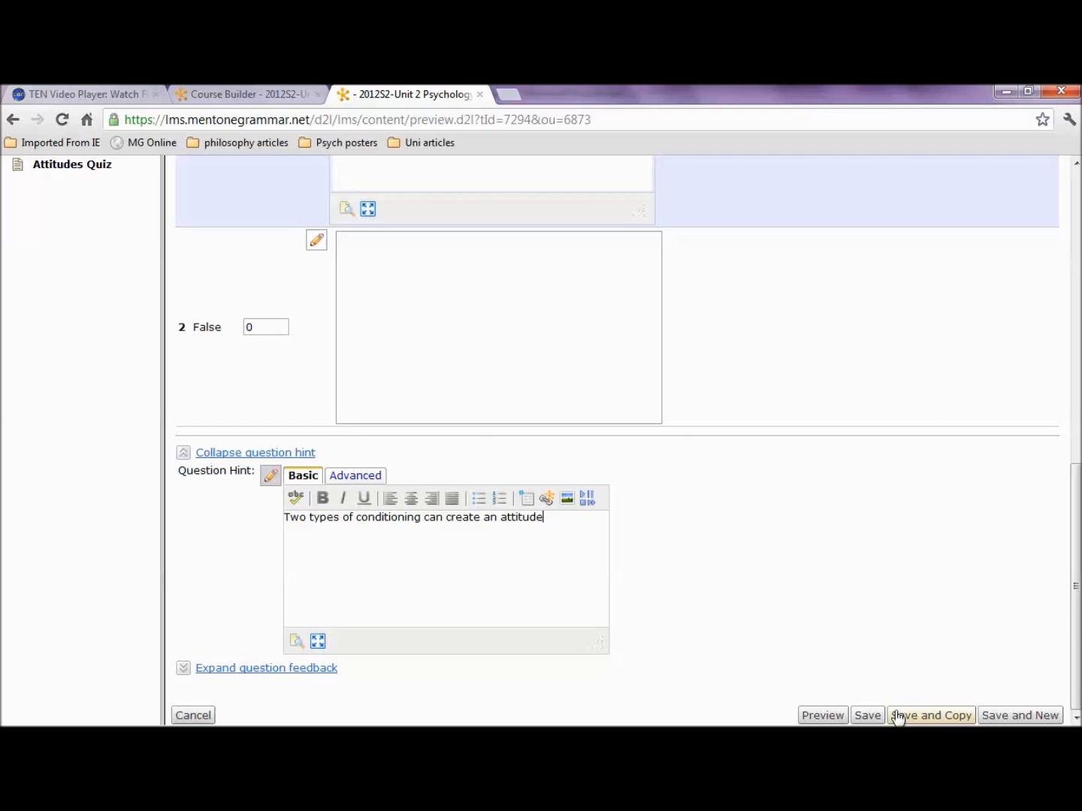
Preview how the True or False question appears when taken and graded, return to editing and save it
click(831, 713)
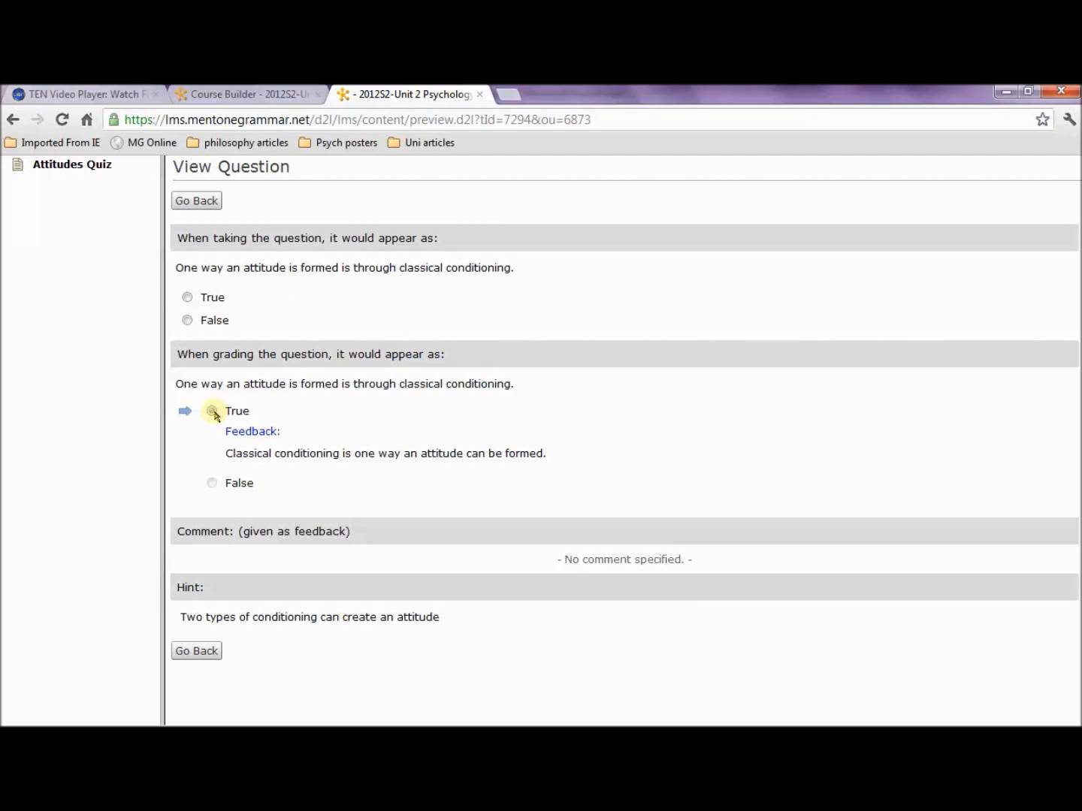
click(206, 653)
scroll(616, 439, down, 9)
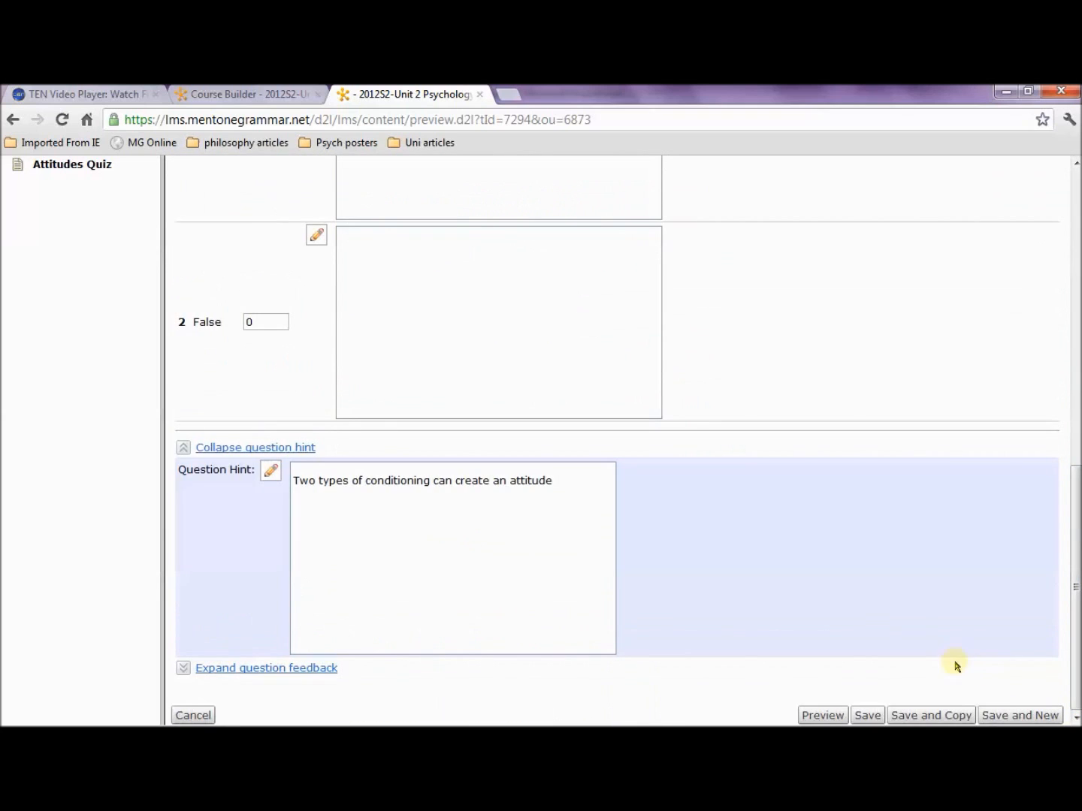
click(868, 716)
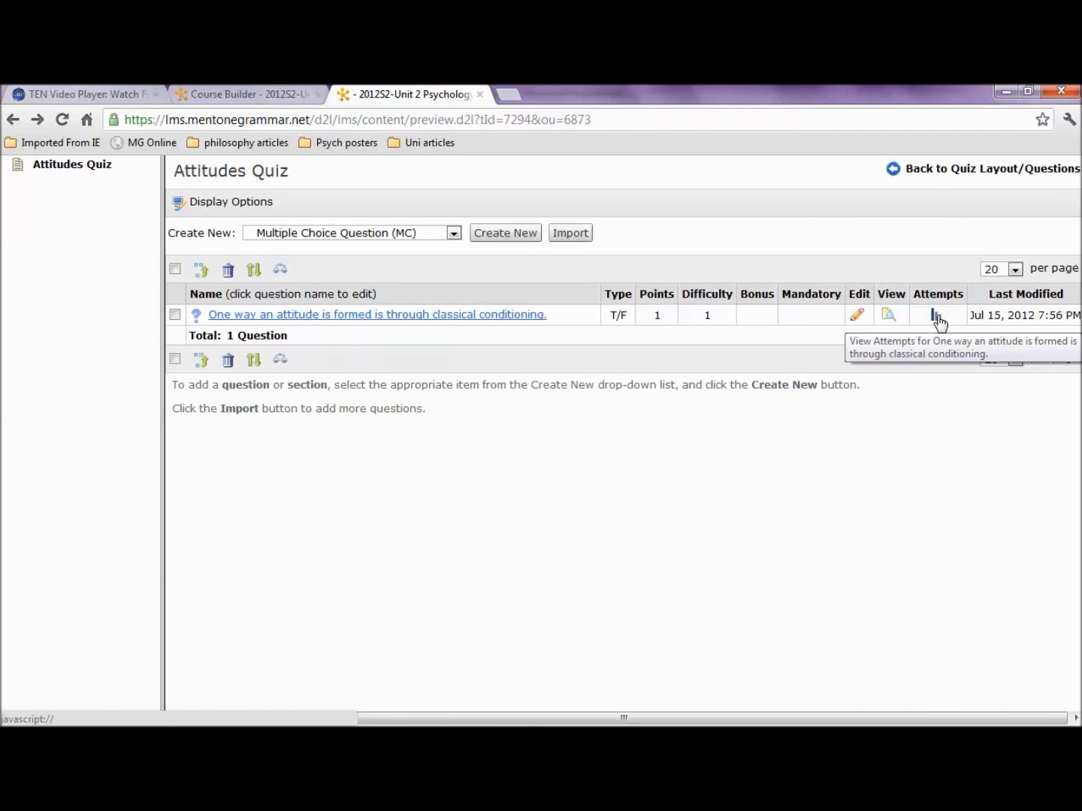
Create a Multiple Choice question with the text "The tri-component model is made up of which of the following components?"
click(453, 234)
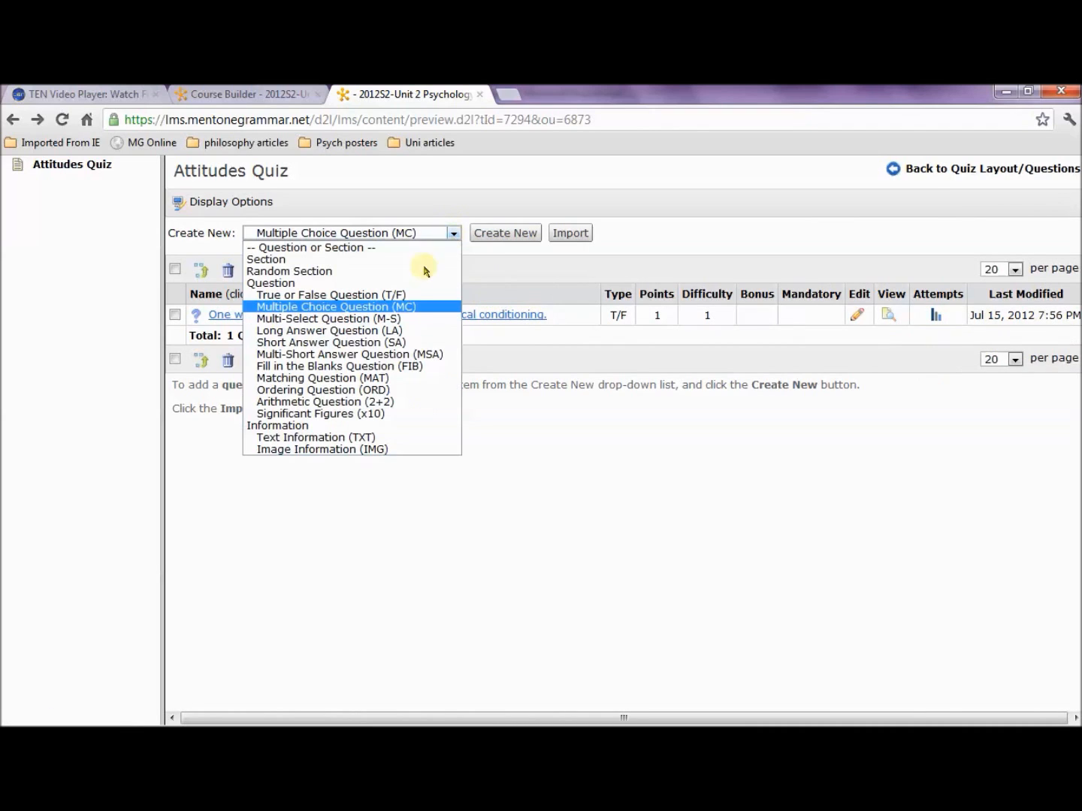
click(404, 307)
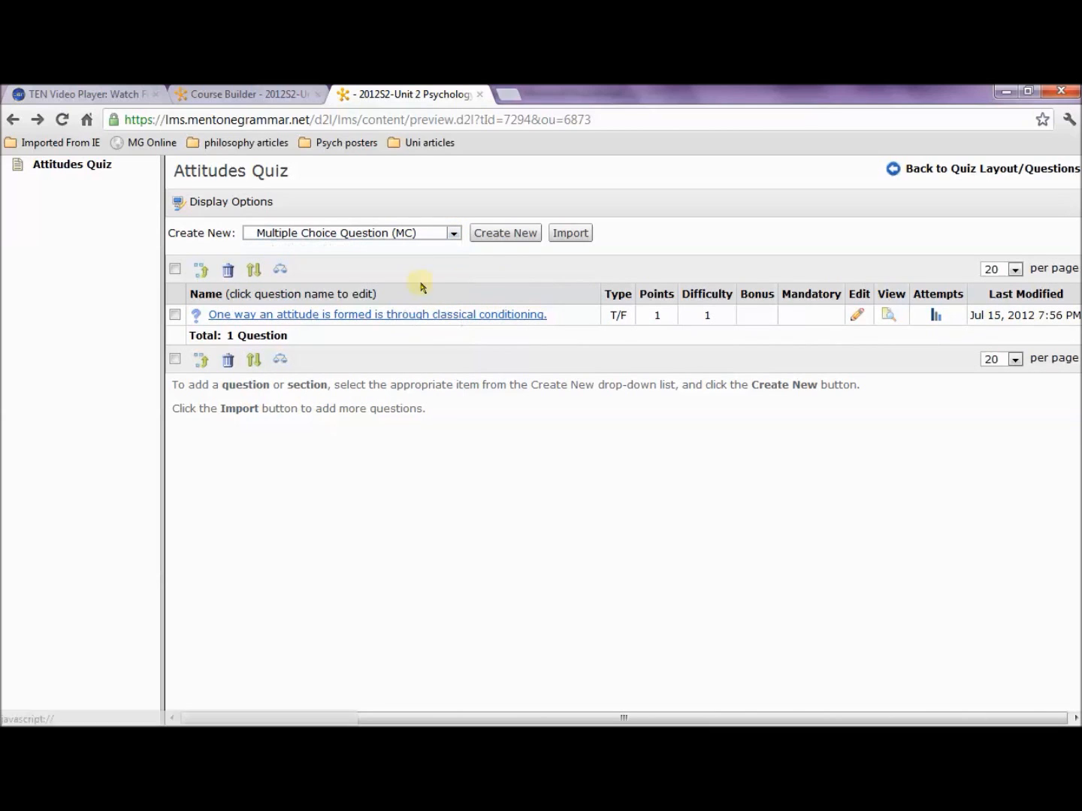
click(489, 237)
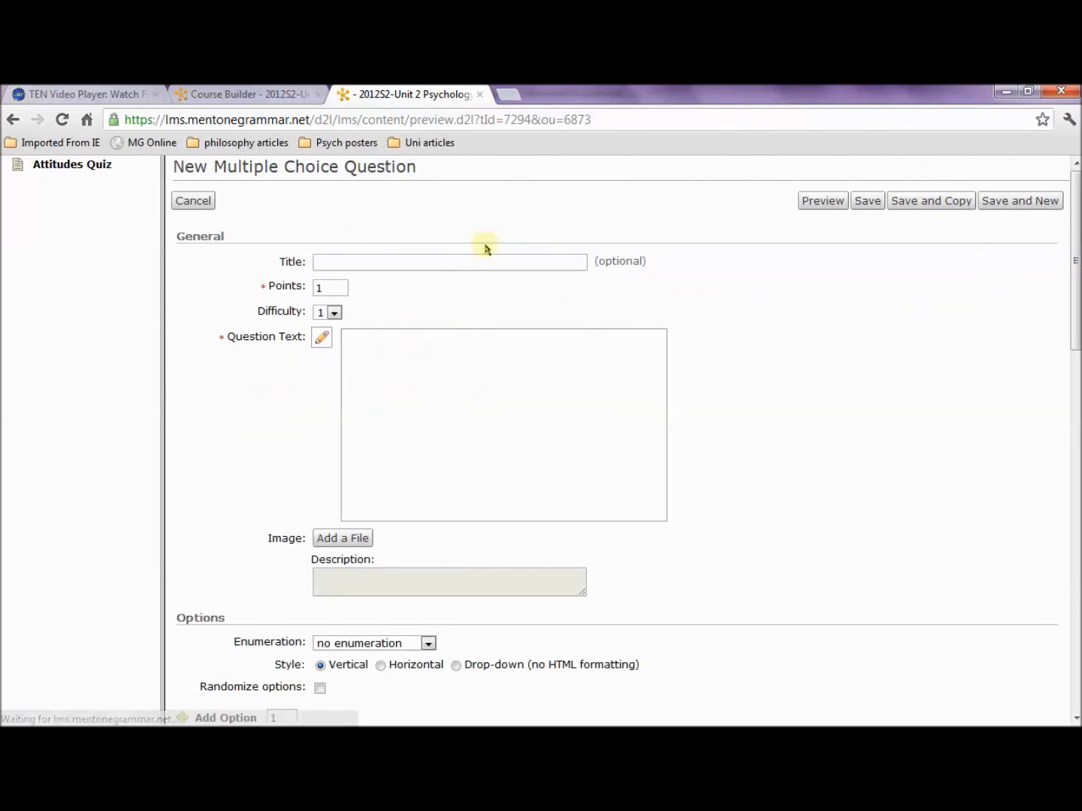
click(435, 382)
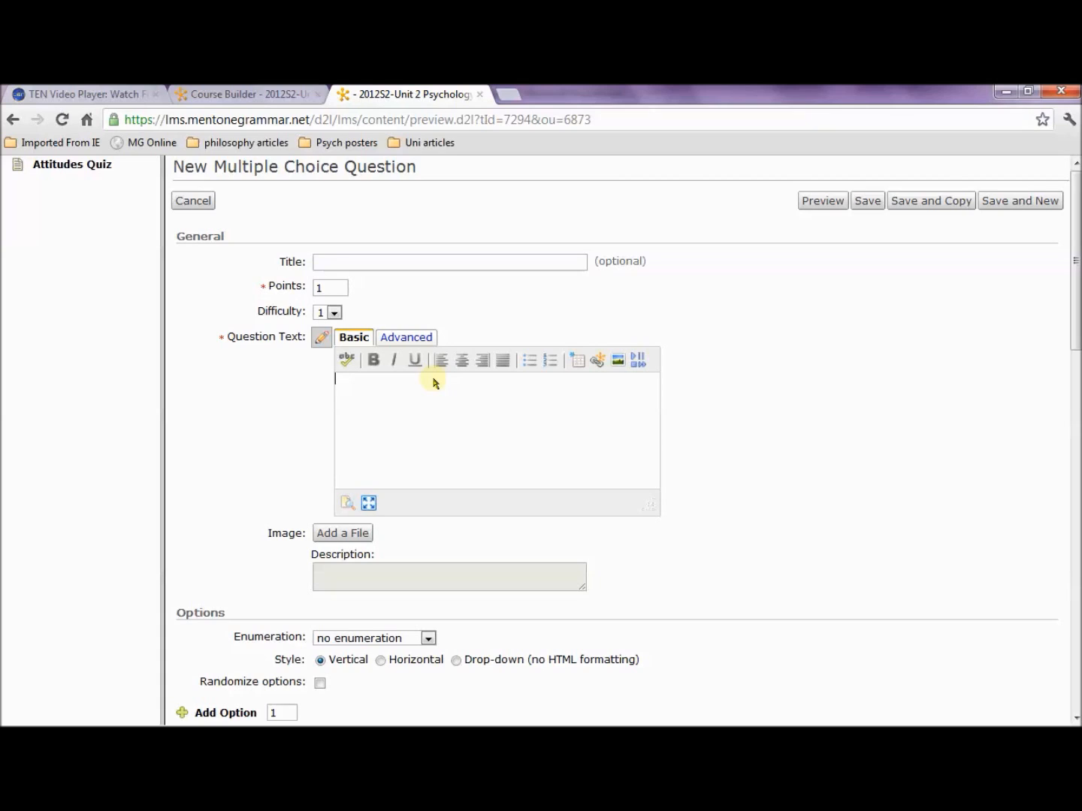
text(The tri-component mod)
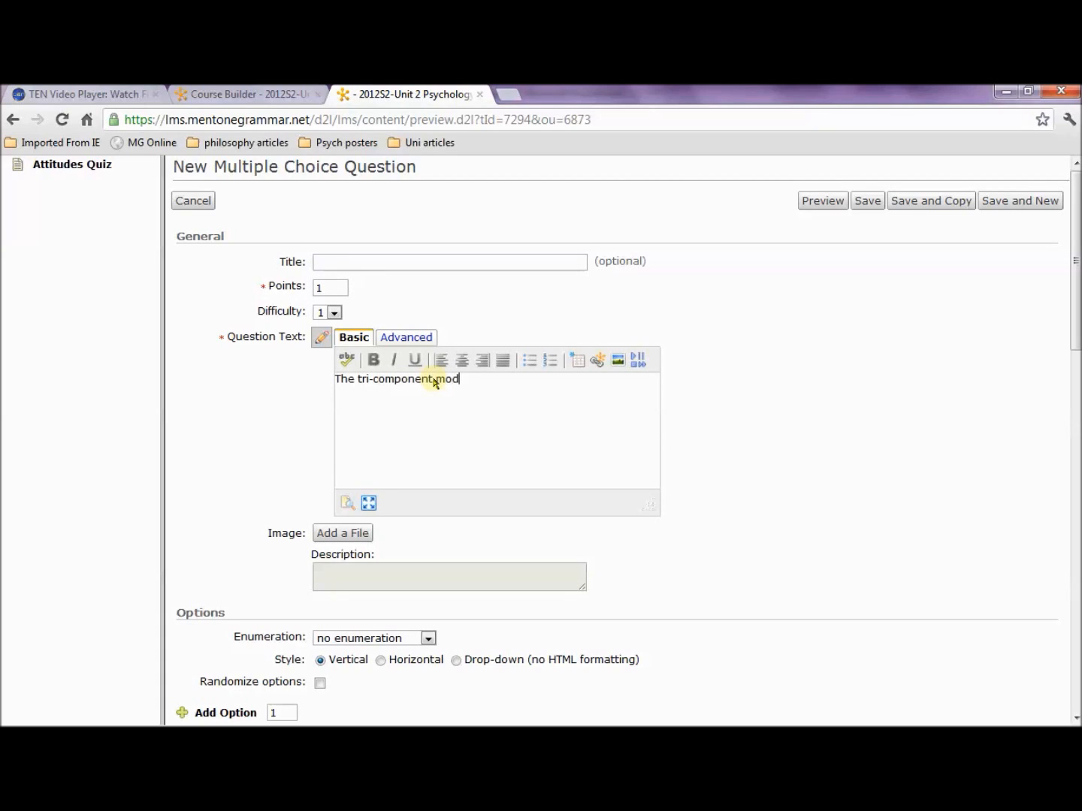
text(el is made up of which of the followi)
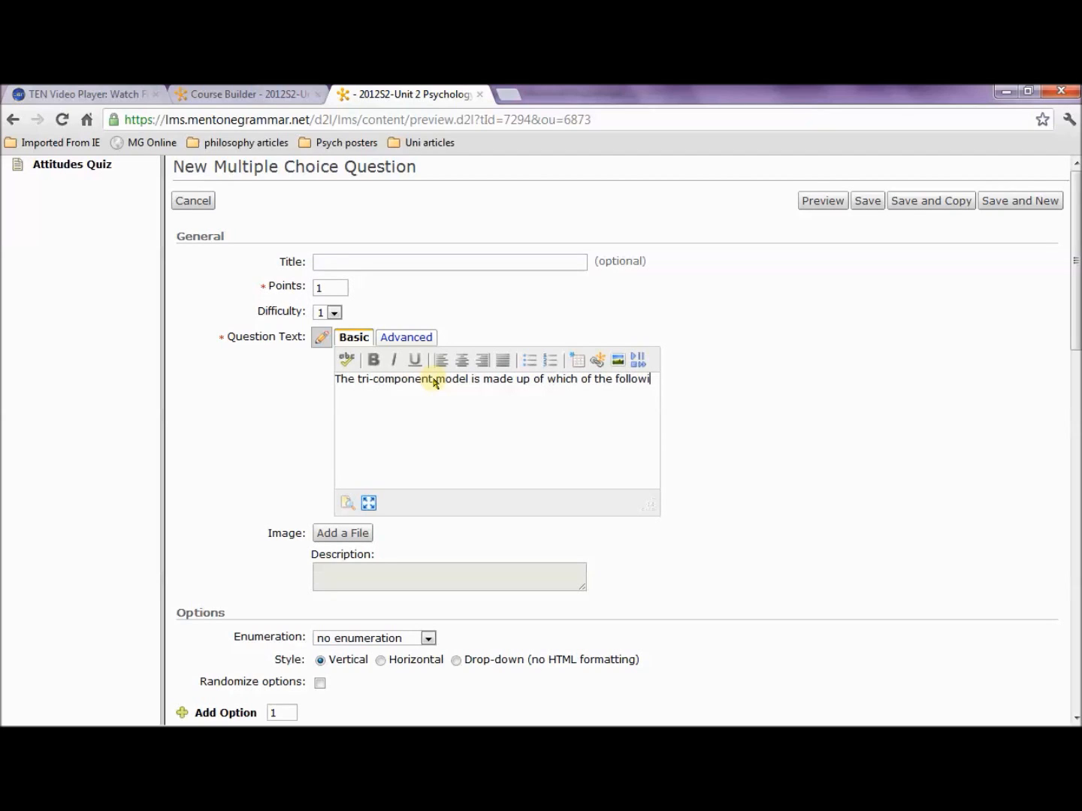
text(ng components?)
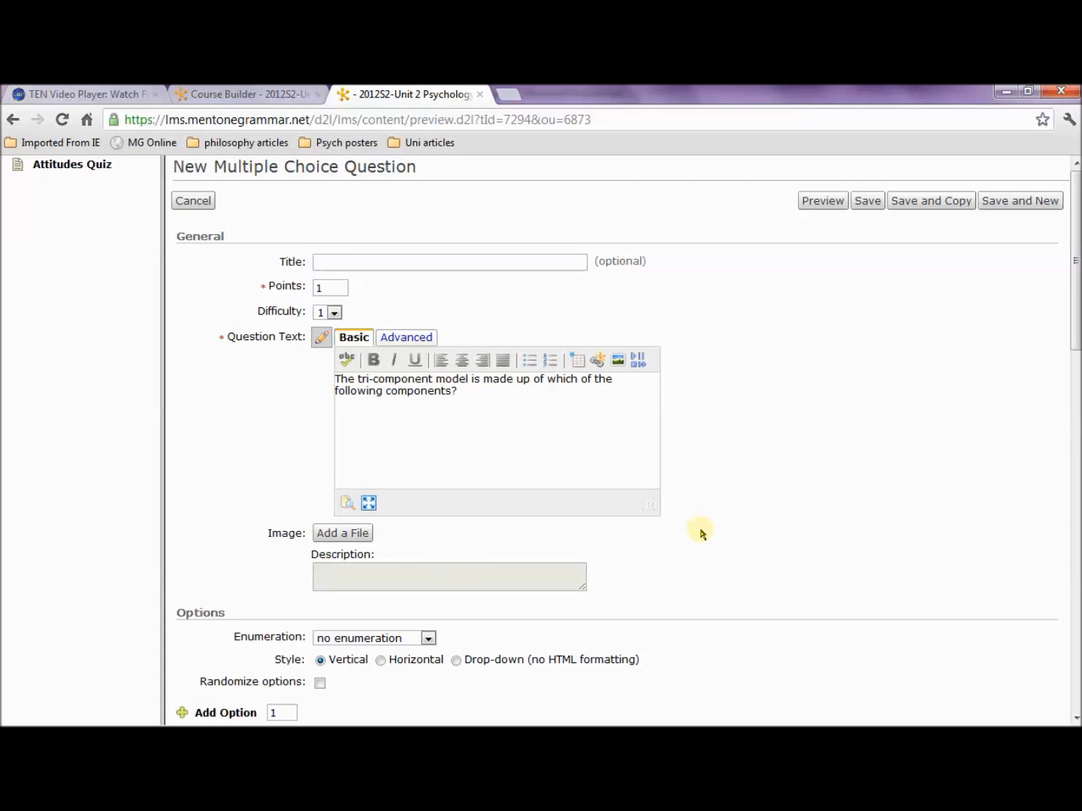
Enter "Affective, Behavioural and Cognitive" as the first answer option and set its weight to 100%
drag(1076, 347, 1076, 481)
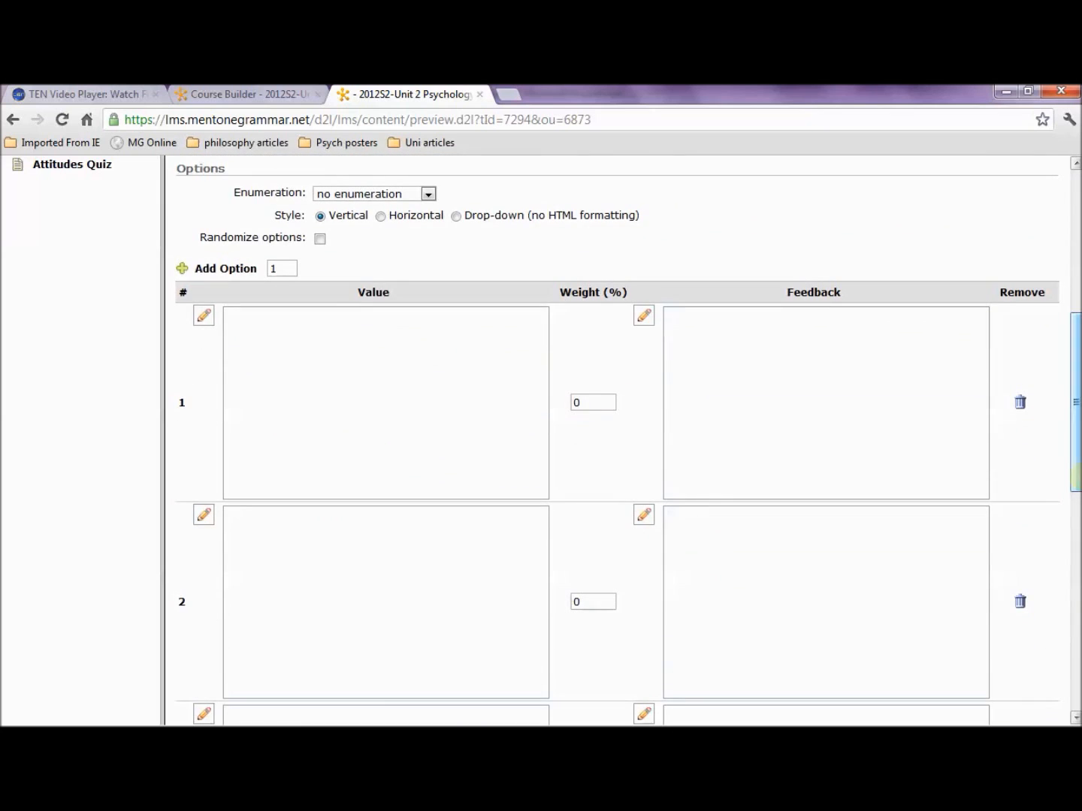
click(387, 412)
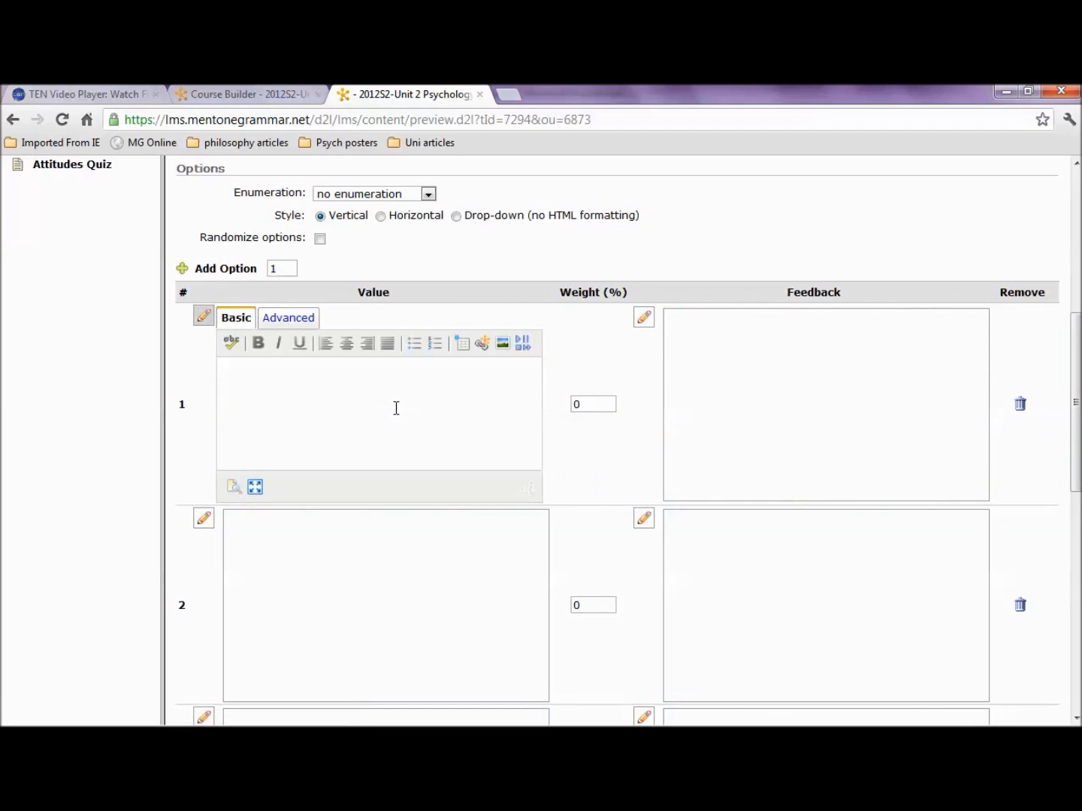
text(Affecgti)
text(tive)
text(, Behavioural and)
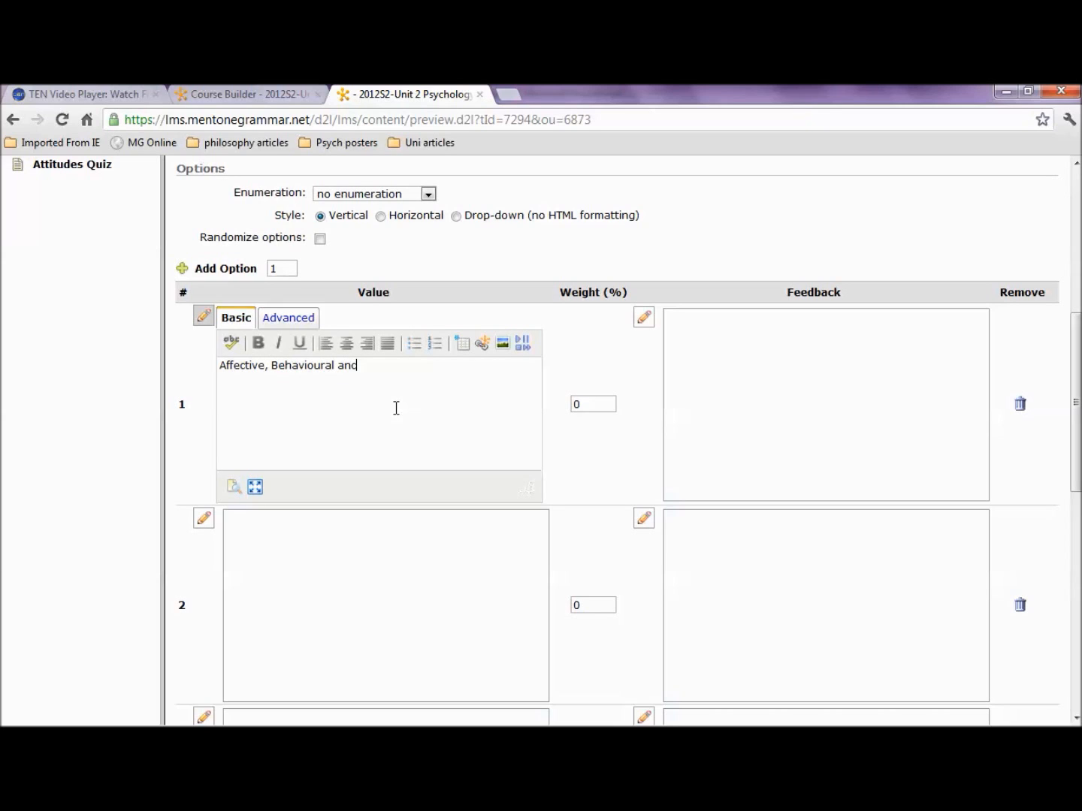
text( Cogntive)
click(592, 400)
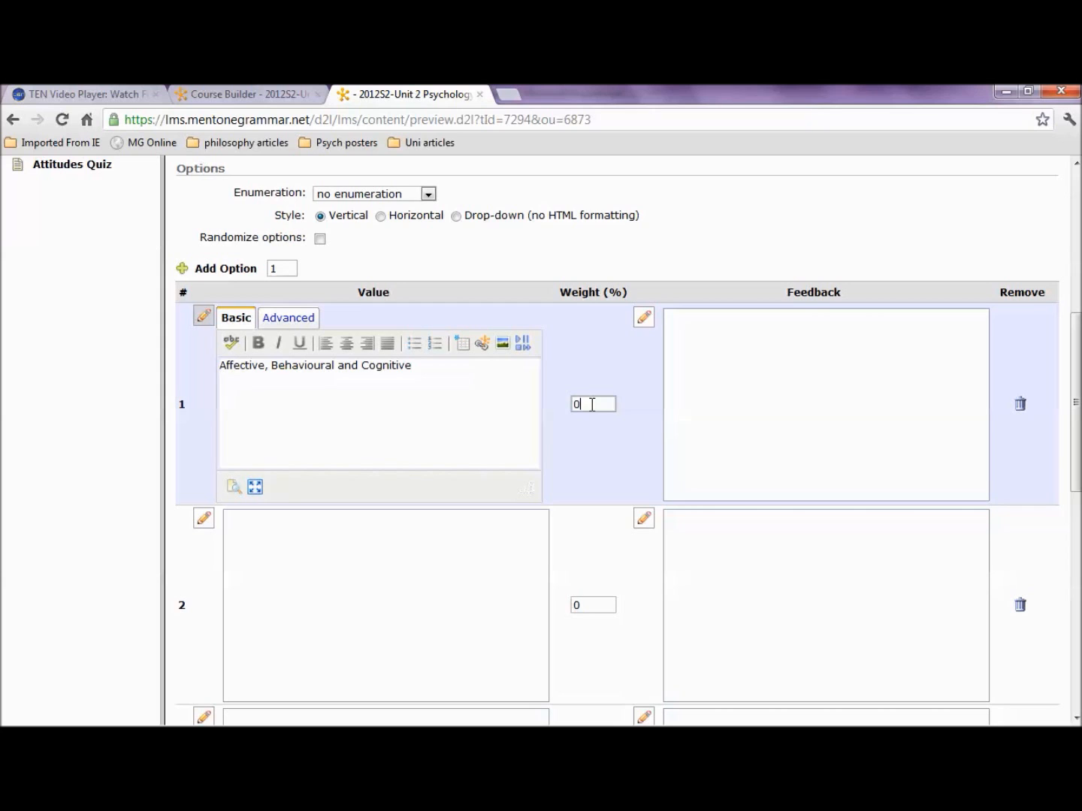
key(BackSpace)
text(100)
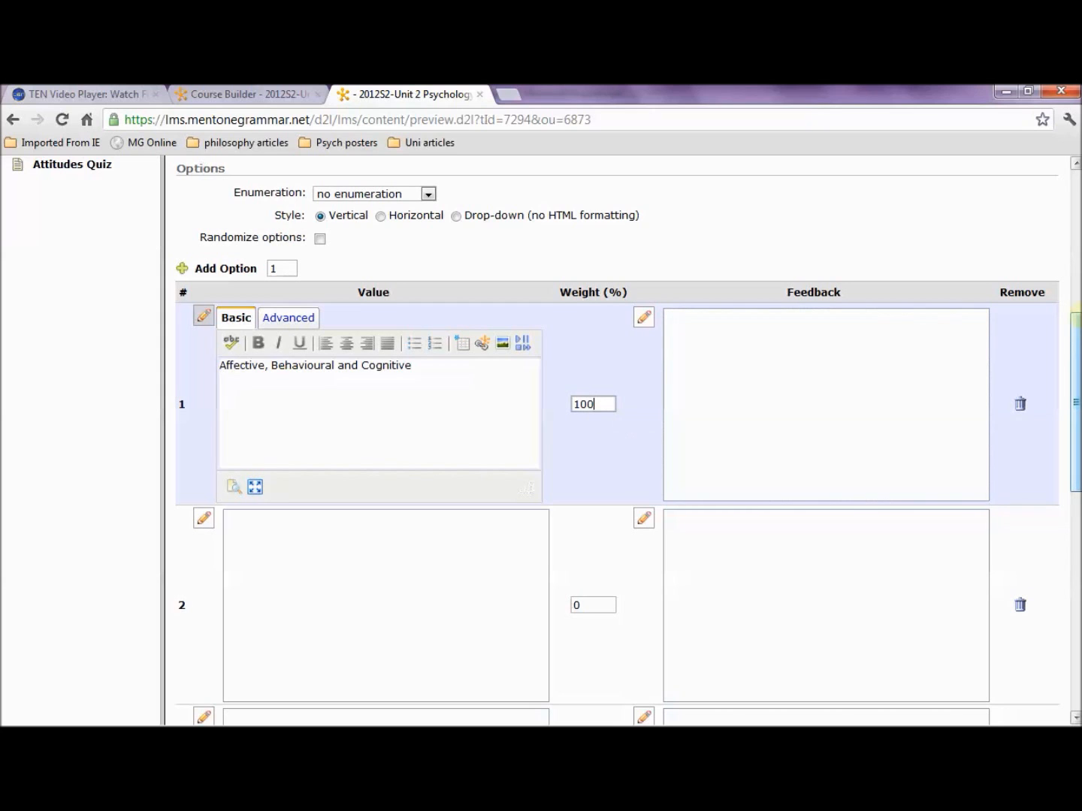
Enter "Effective, Affective and Behavioural" as the second answer option
scroll(481, 488, down, 1)
click(359, 529)
text(Effective, Affective and Behavioural)
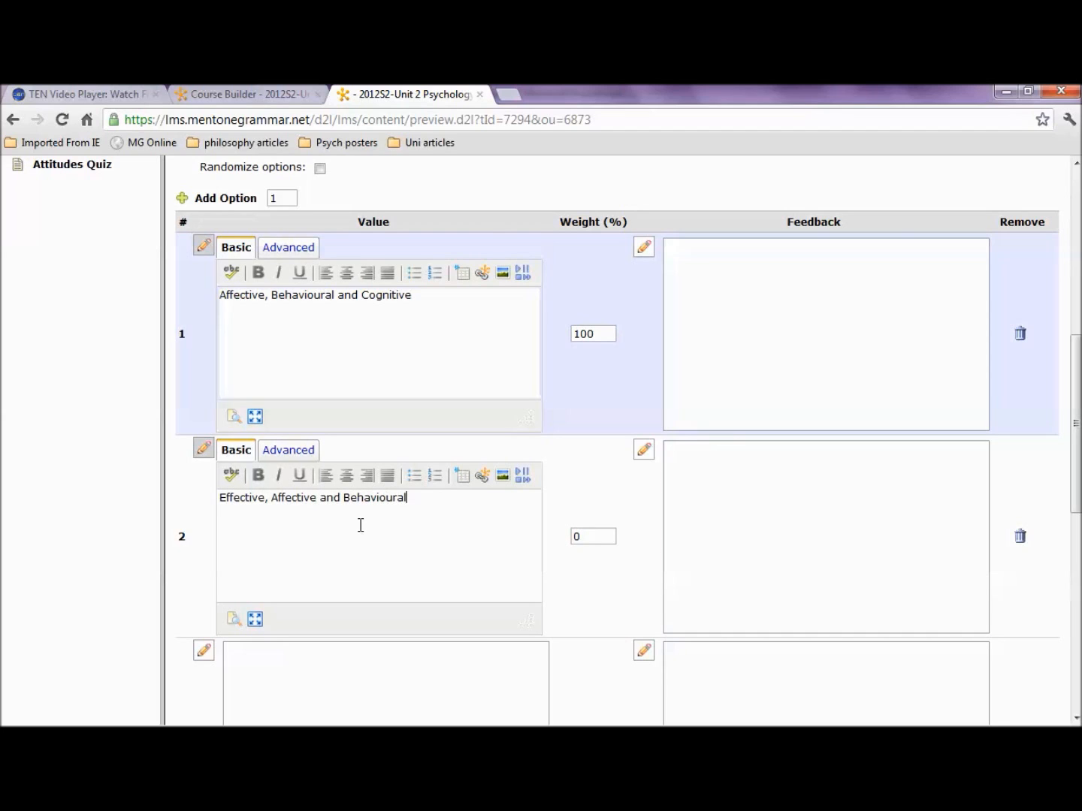
Enter "Actions, Behaviours and Thoughts" as the third answer option
drag(1076, 402, 1076, 504)
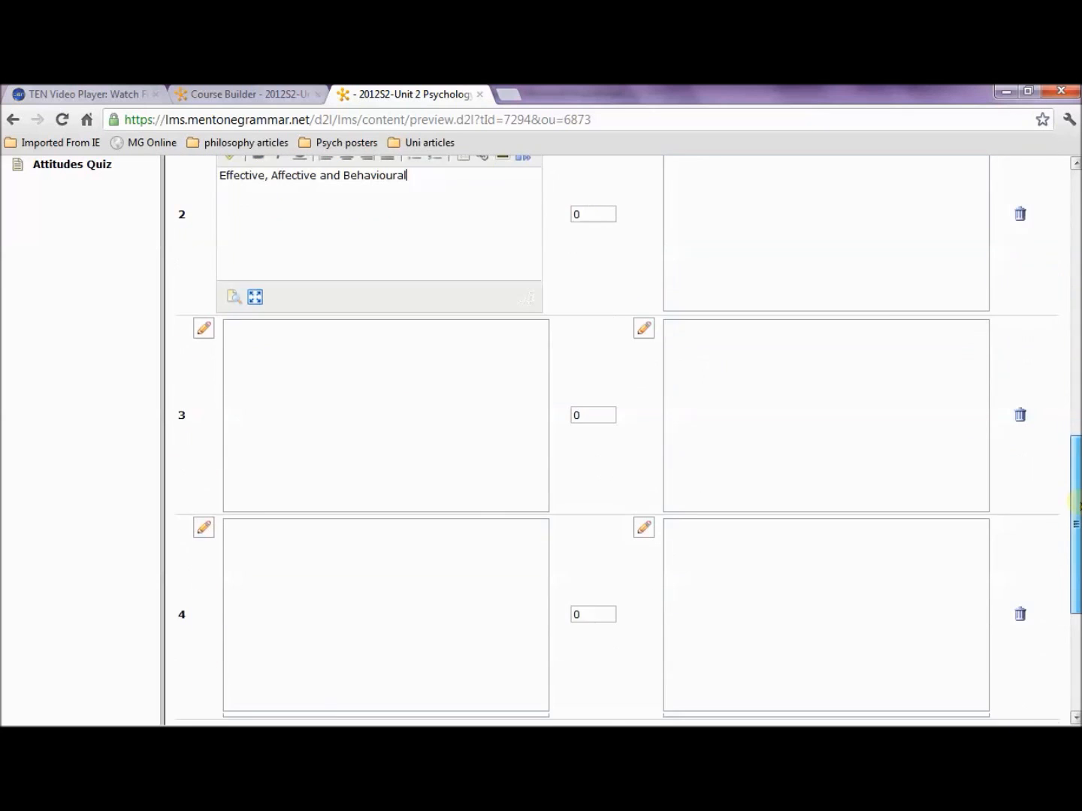
click(350, 431)
text(Actions, Be)
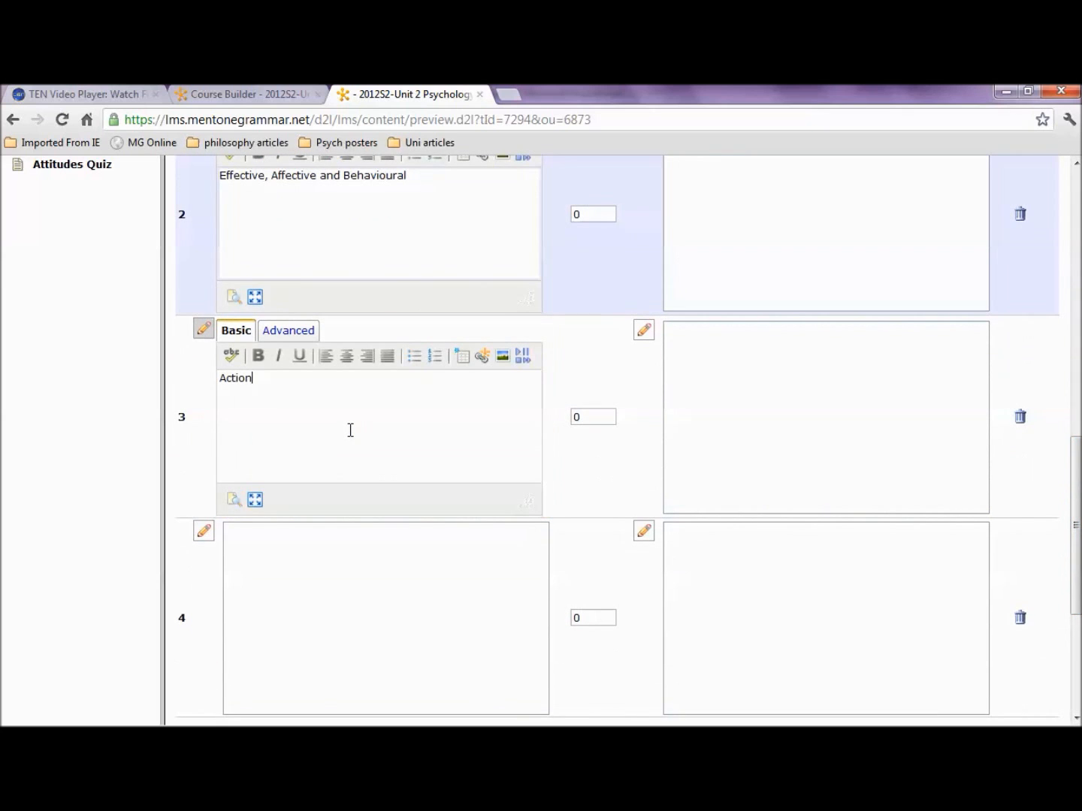
text(iours and though)
key(BackSpace)
key(BackSpace)
key(BackSpace)
key(BackSpace)
key(BackSpace)
key(BackSpace)
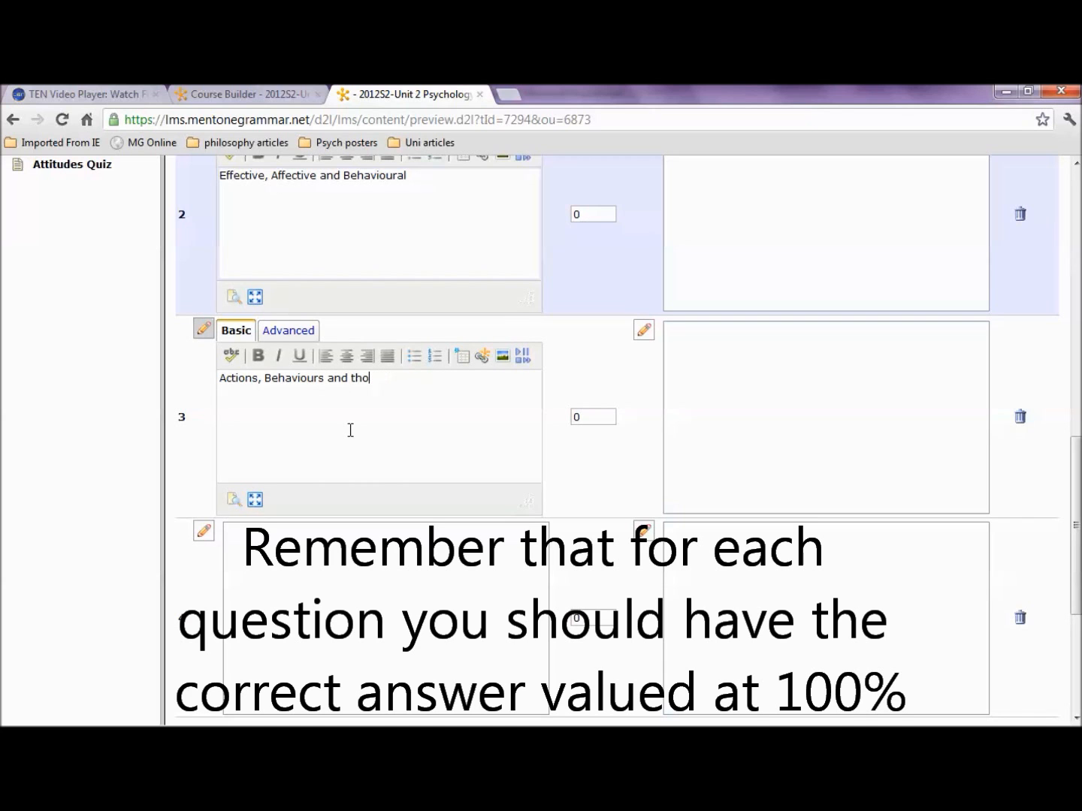
text(Though)
Enter "All of the above" as the fourth answer option
click(389, 595)
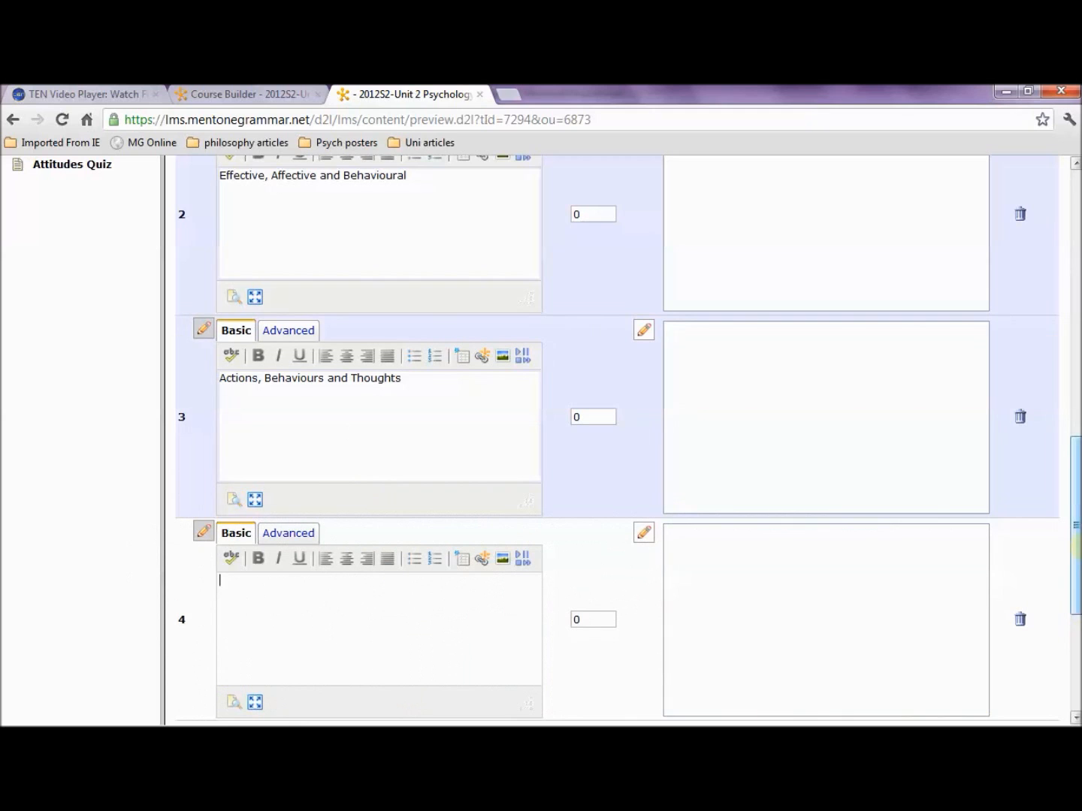
scroll(617, 436, down, 3)
text(Ad)
key(BackSpace)
text(ction)
key(BackSpace)
key(BackSpace)
text(All of the above)
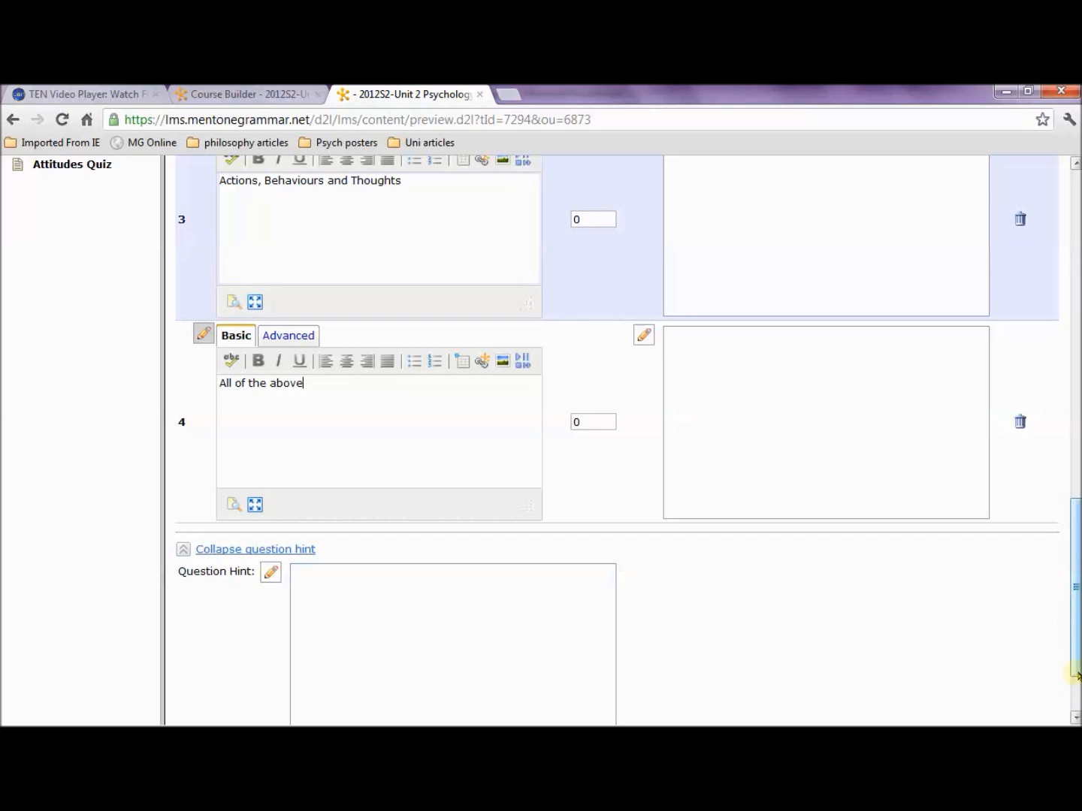
Leave the question hint empty and save the multiple choice question to the quiz
scroll(1076, 674, down, 3)
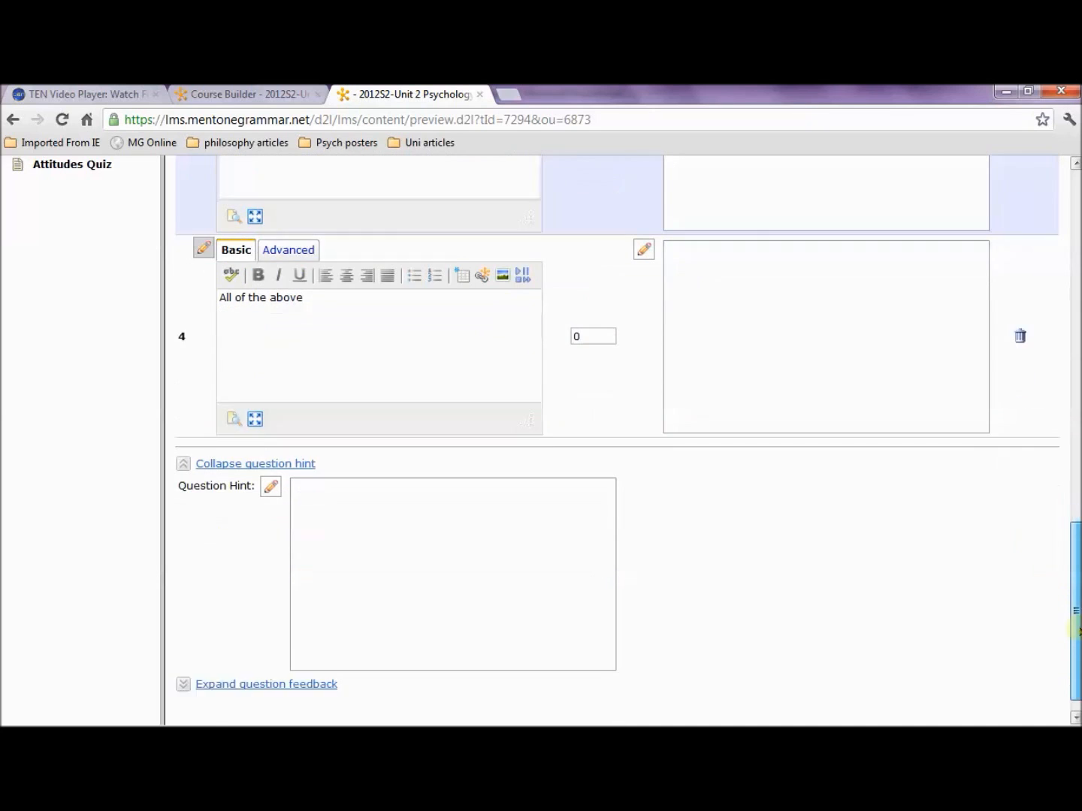
click(289, 449)
click(879, 718)
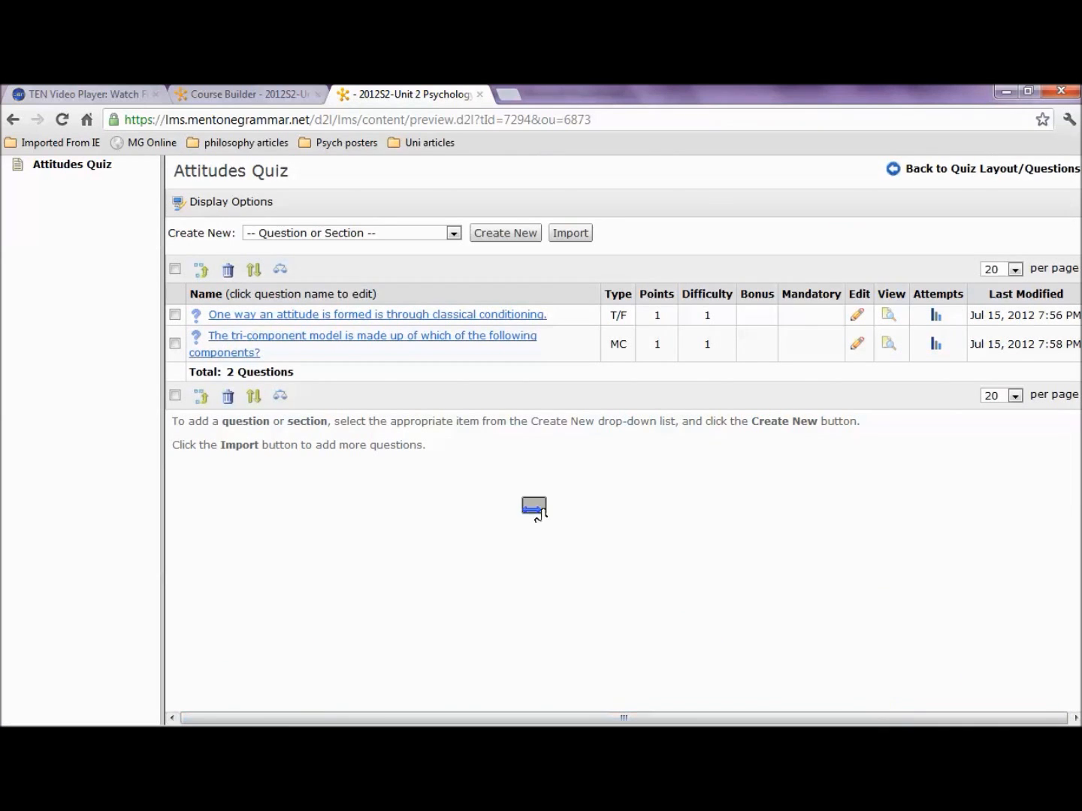
Check the question types available for new questions and return to the quiz layout
click(320, 233)
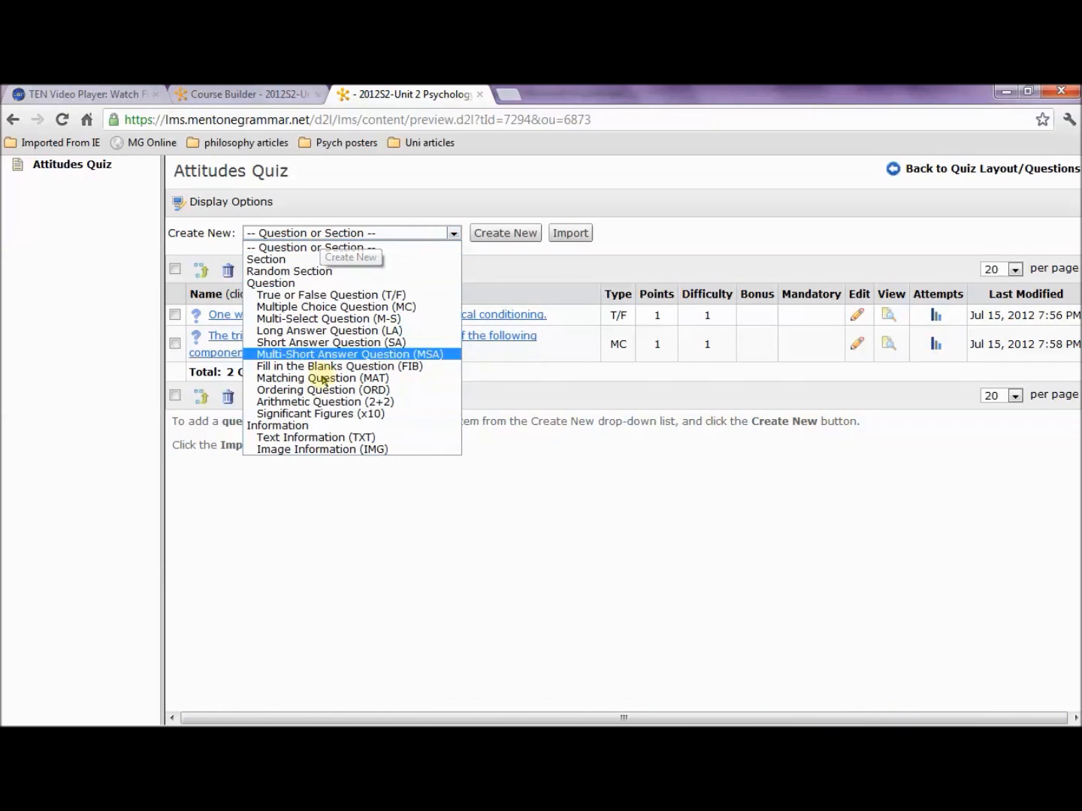
click(325, 335)
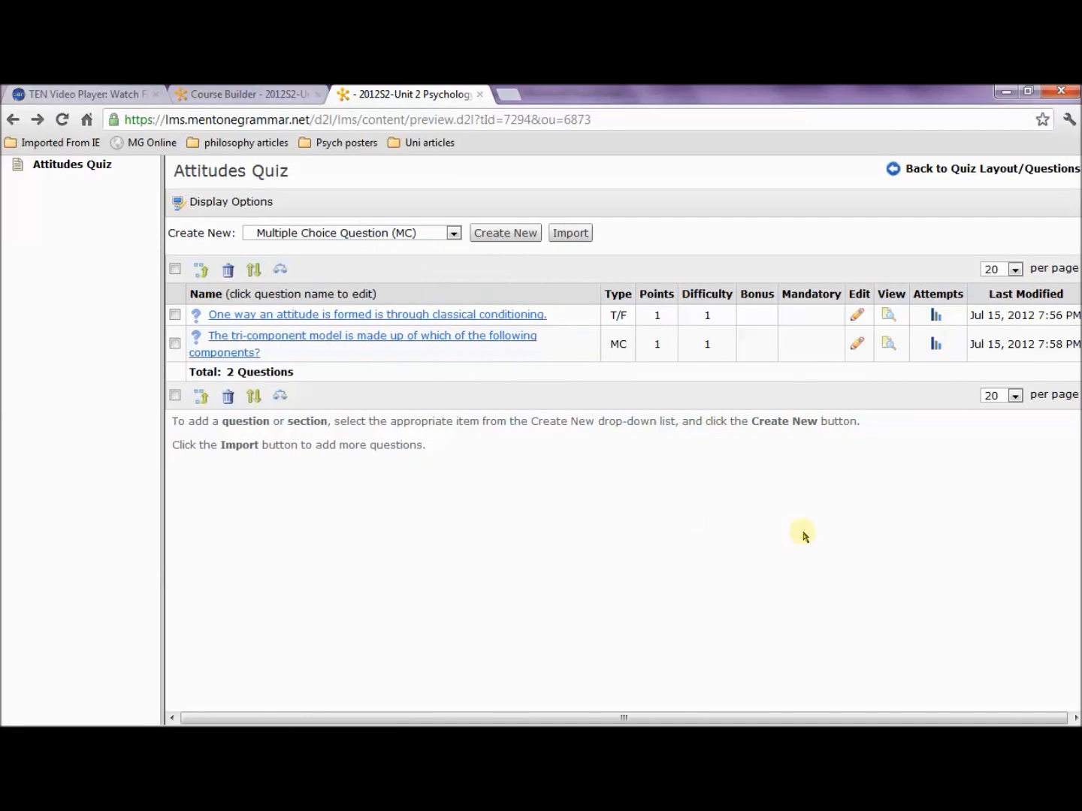
click(939, 169)
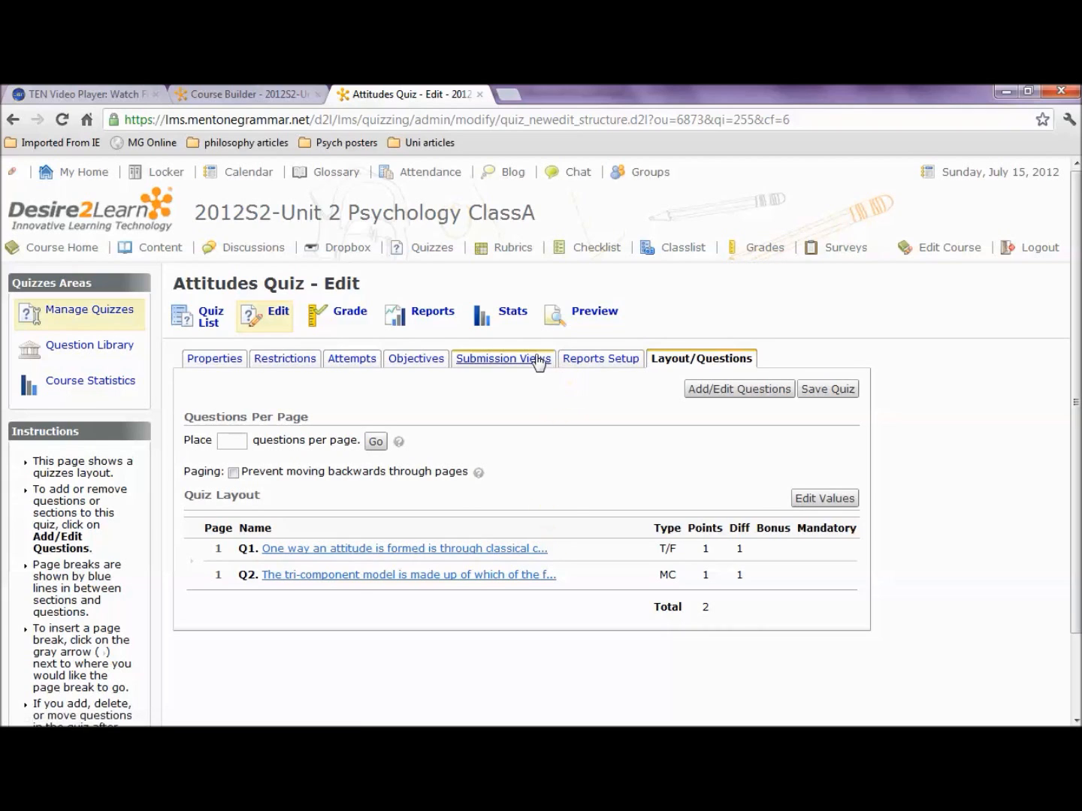
Set the attempts allowed to 3, save the quiz and keep Highest Attempt as the overall grade calculation
click(350, 362)
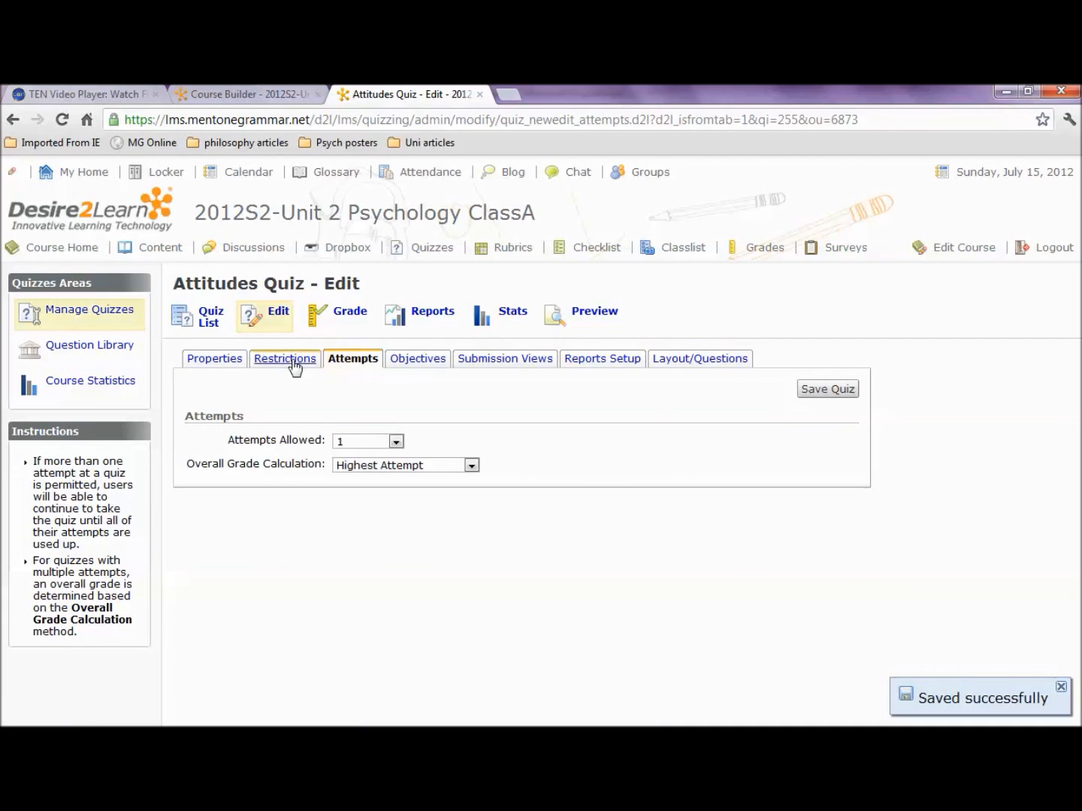
click(396, 443)
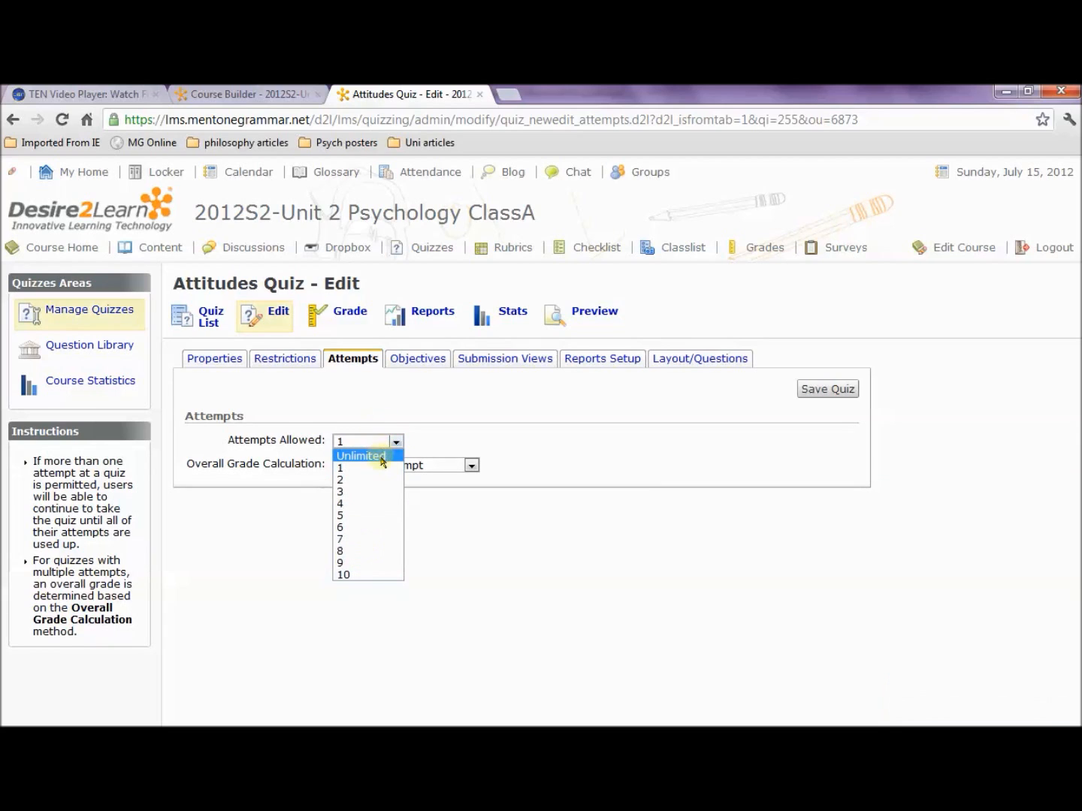
click(369, 456)
click(396, 442)
click(380, 495)
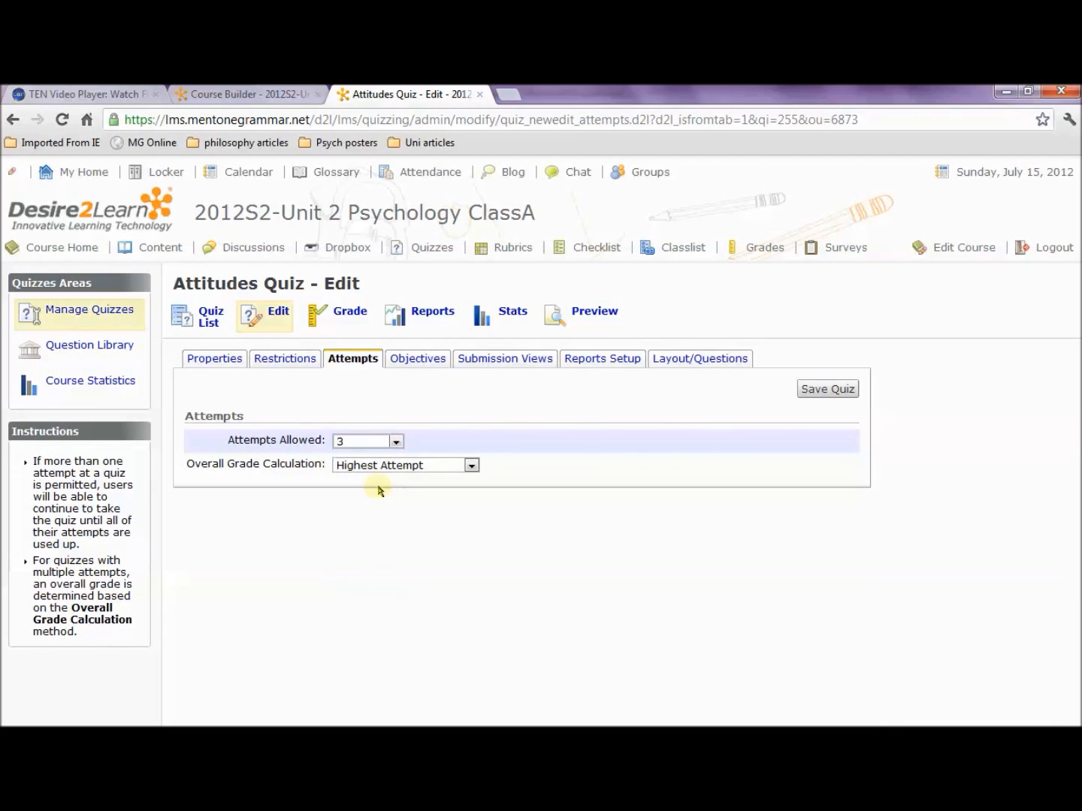
click(821, 391)
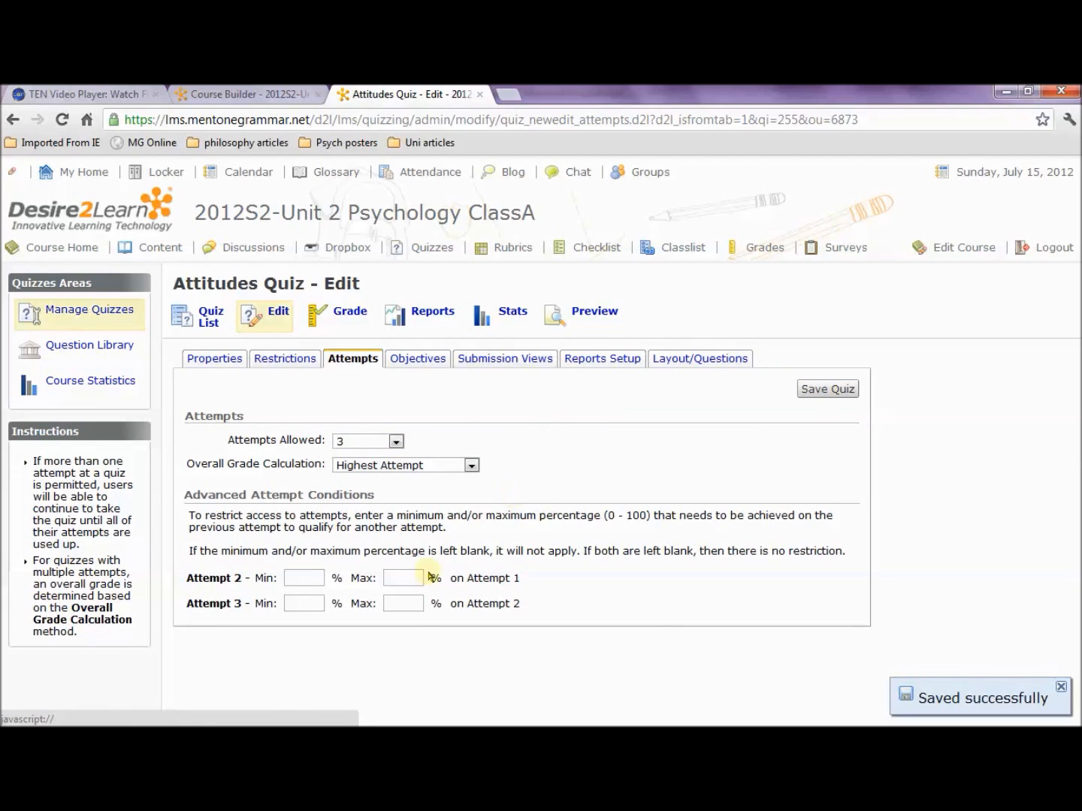
click(447, 468)
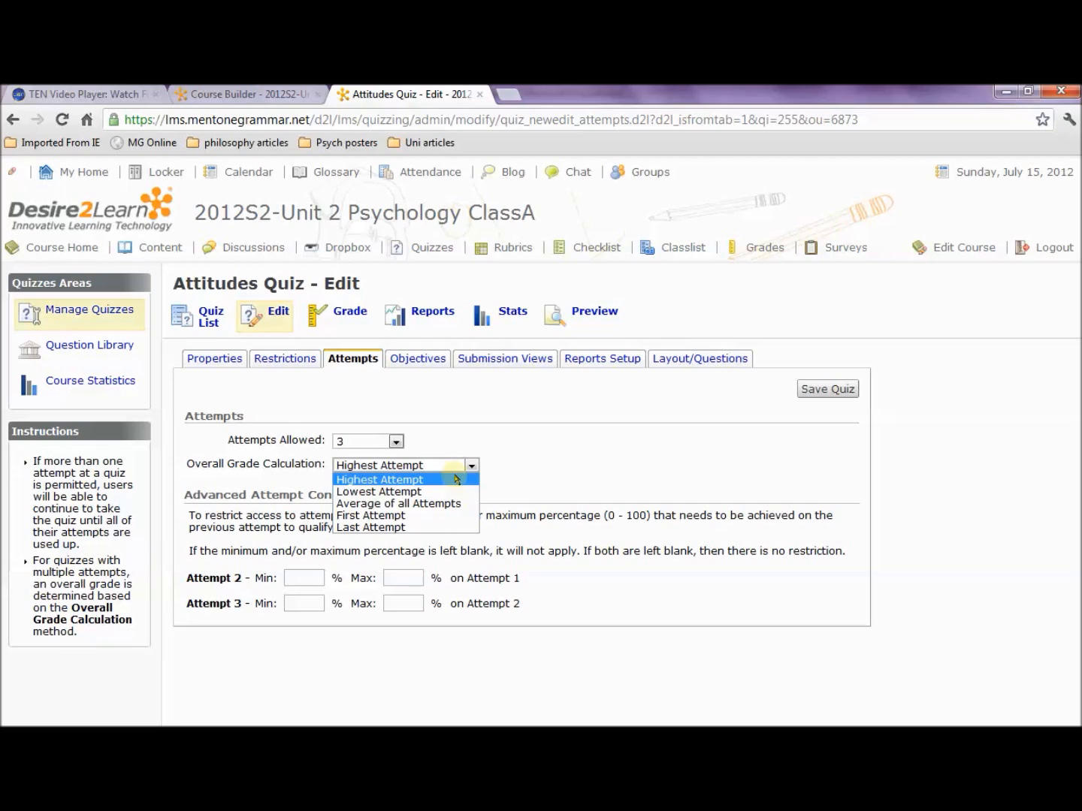
click(454, 479)
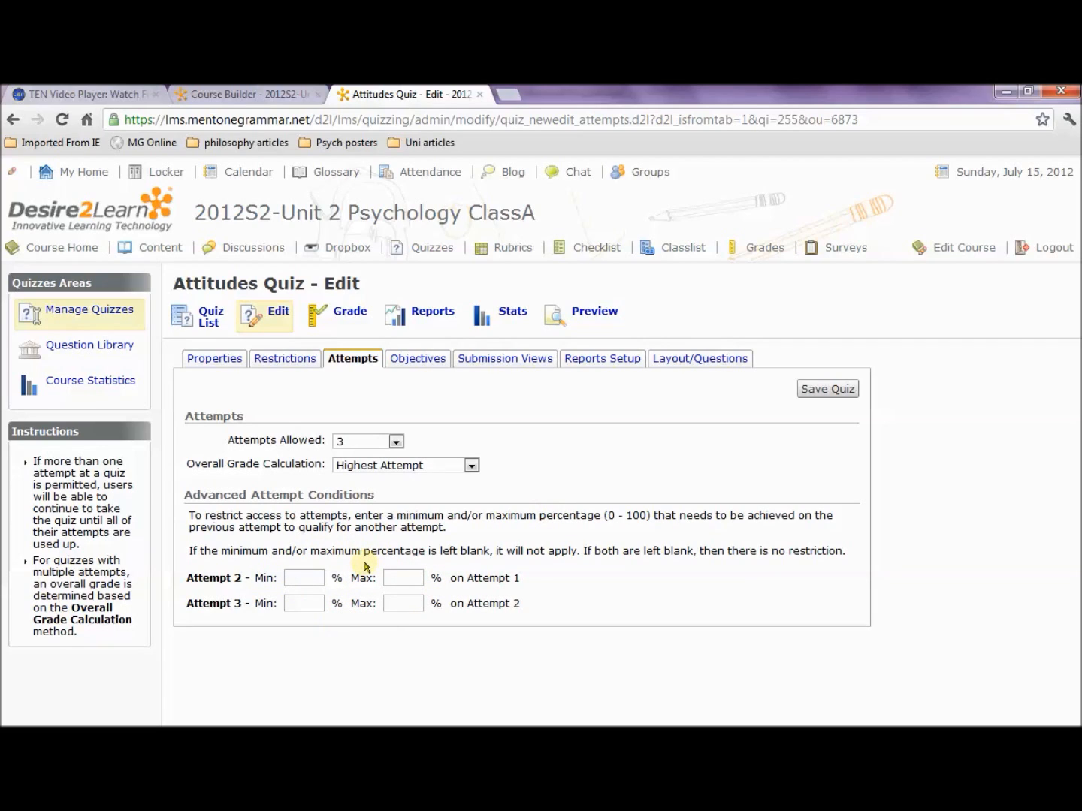
Try a 75% minimum on Attempt 1 as the condition for Attempt 2, clear it and save the quiz
click(408, 575)
text(50)
click(323, 576)
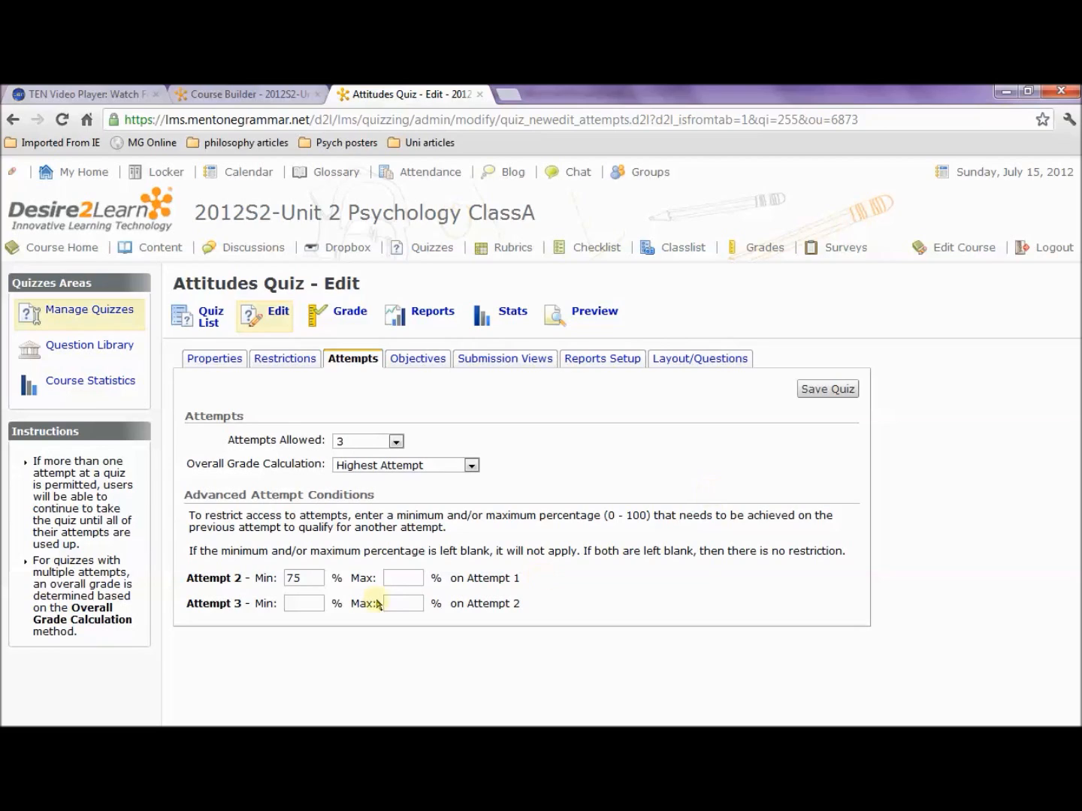
click(309, 581)
key(BackSpace)
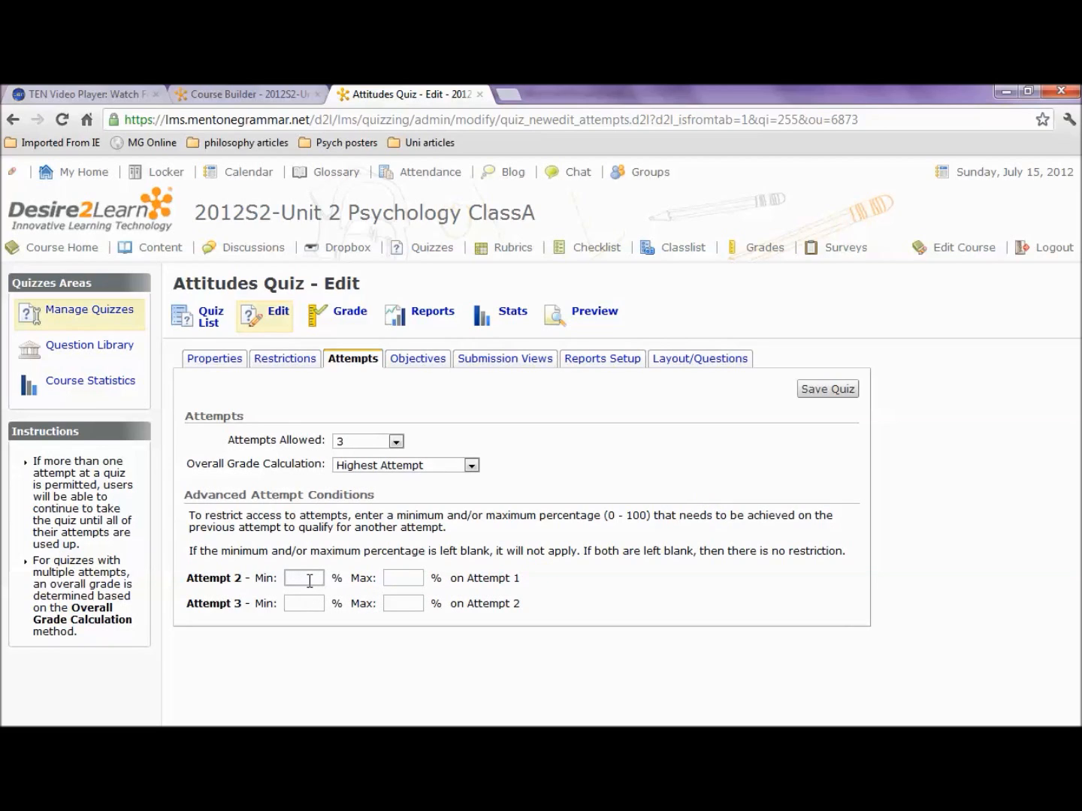
click(823, 390)
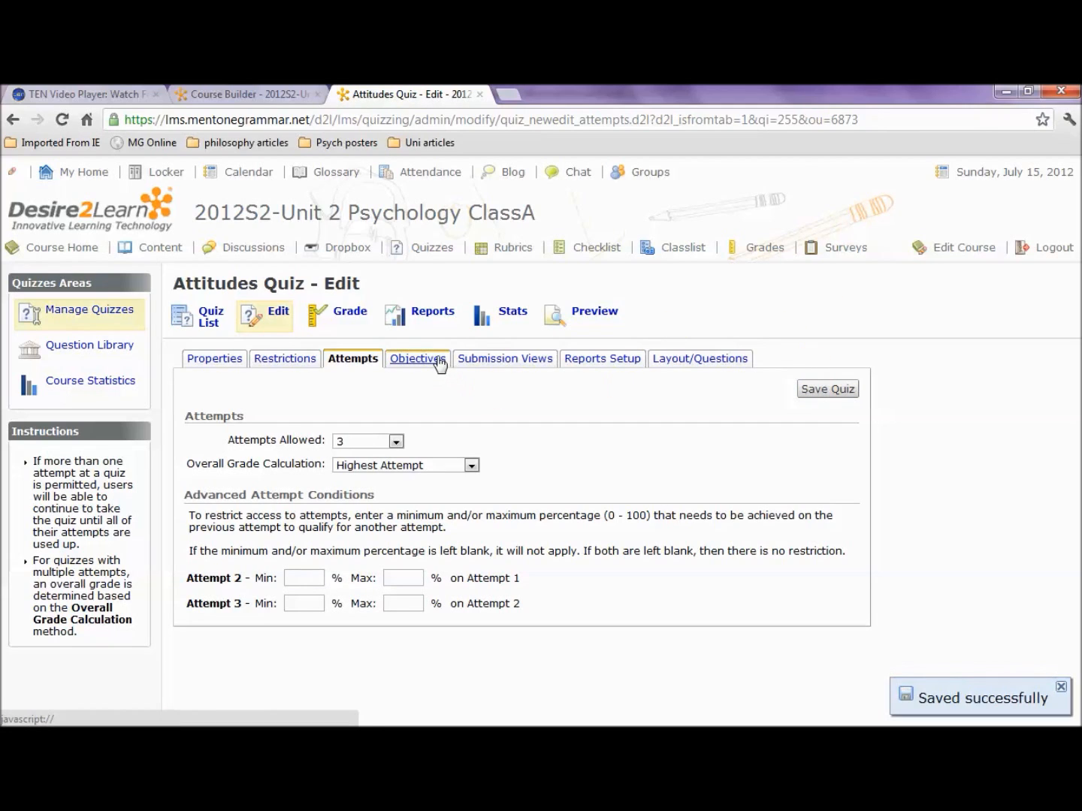
Start a preview of the Attitudes Quiz, answer Question 1 with True and save that response
click(570, 320)
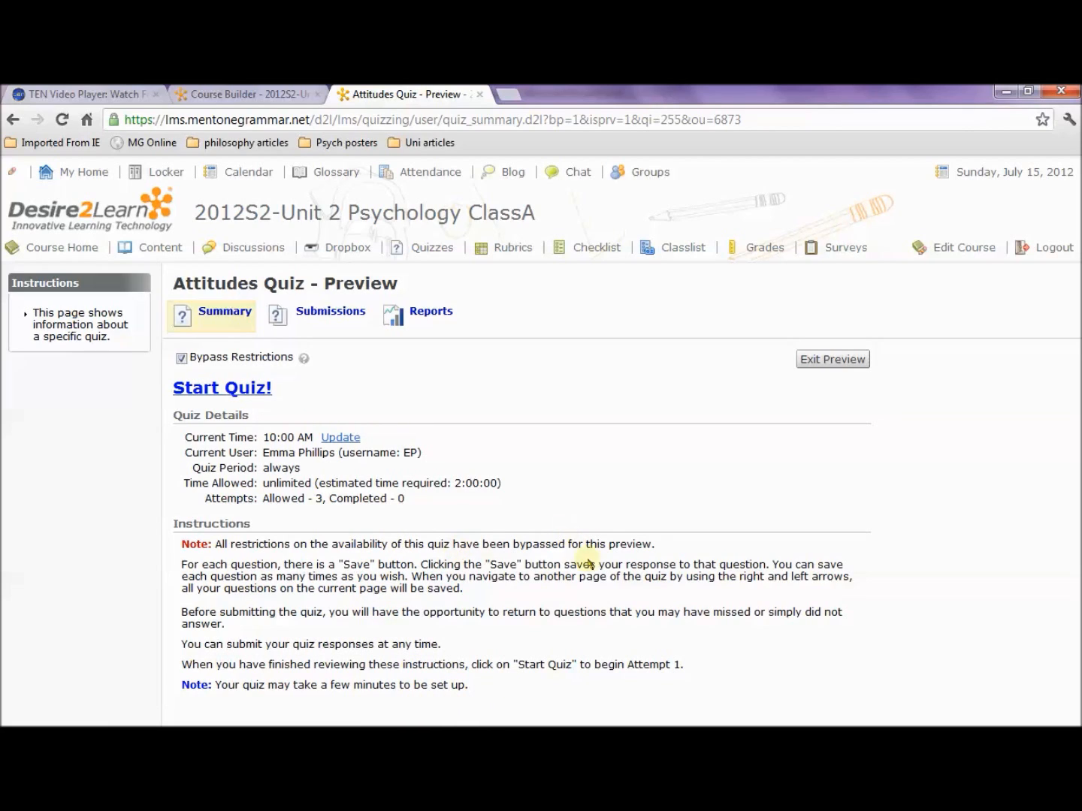
click(241, 394)
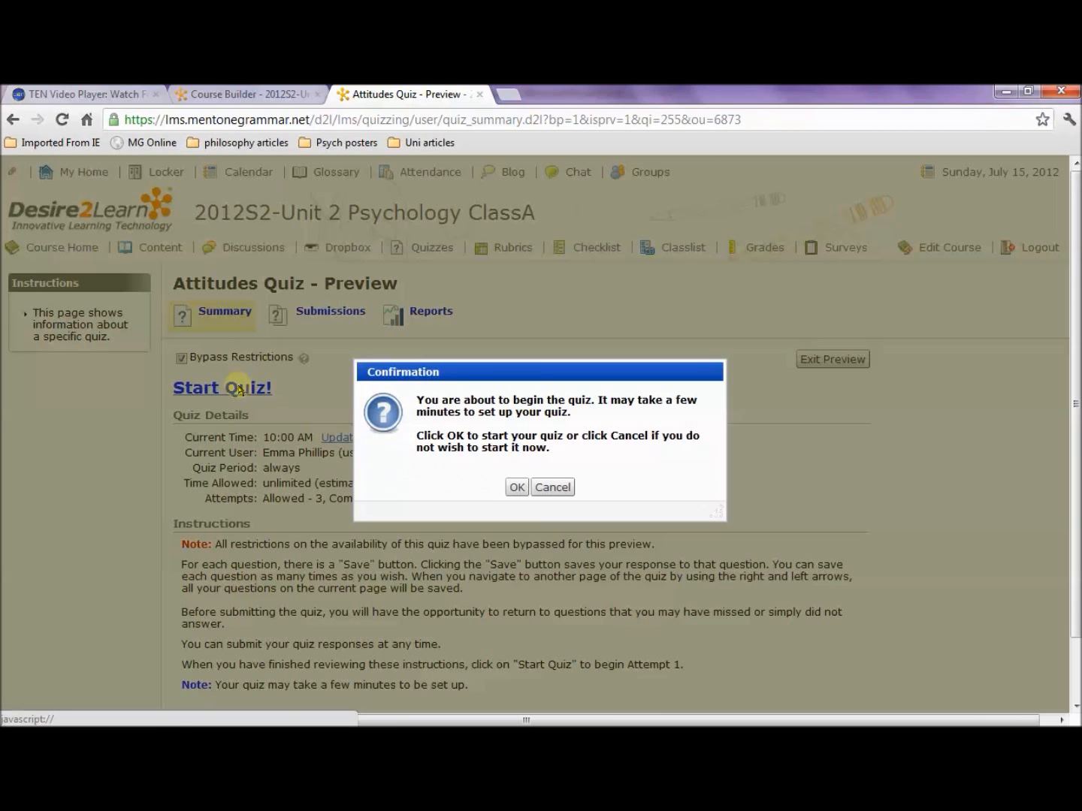
click(521, 489)
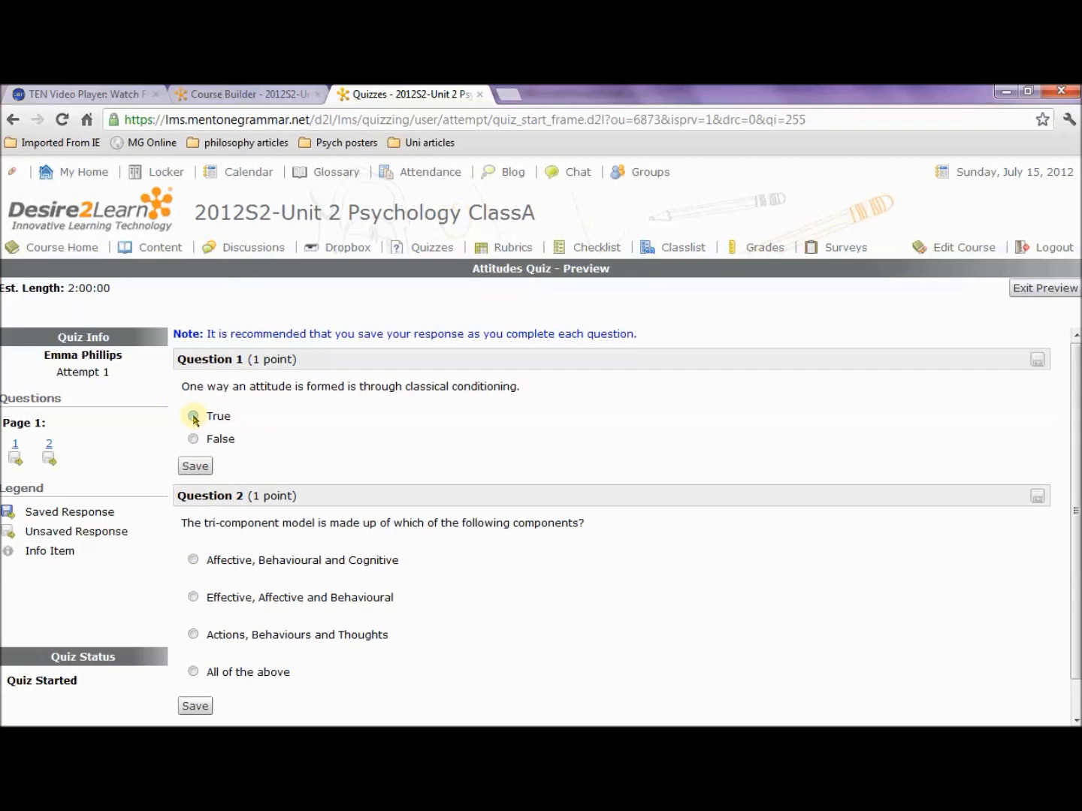
click(195, 473)
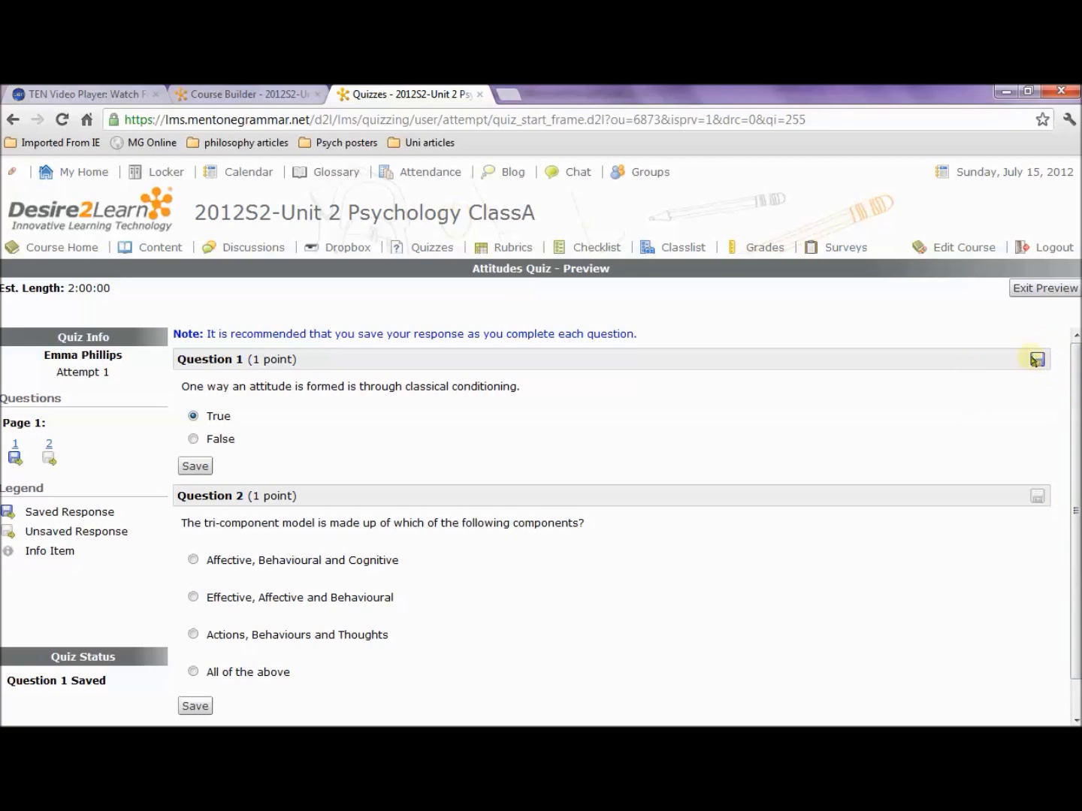
mouse_move(1038, 364)
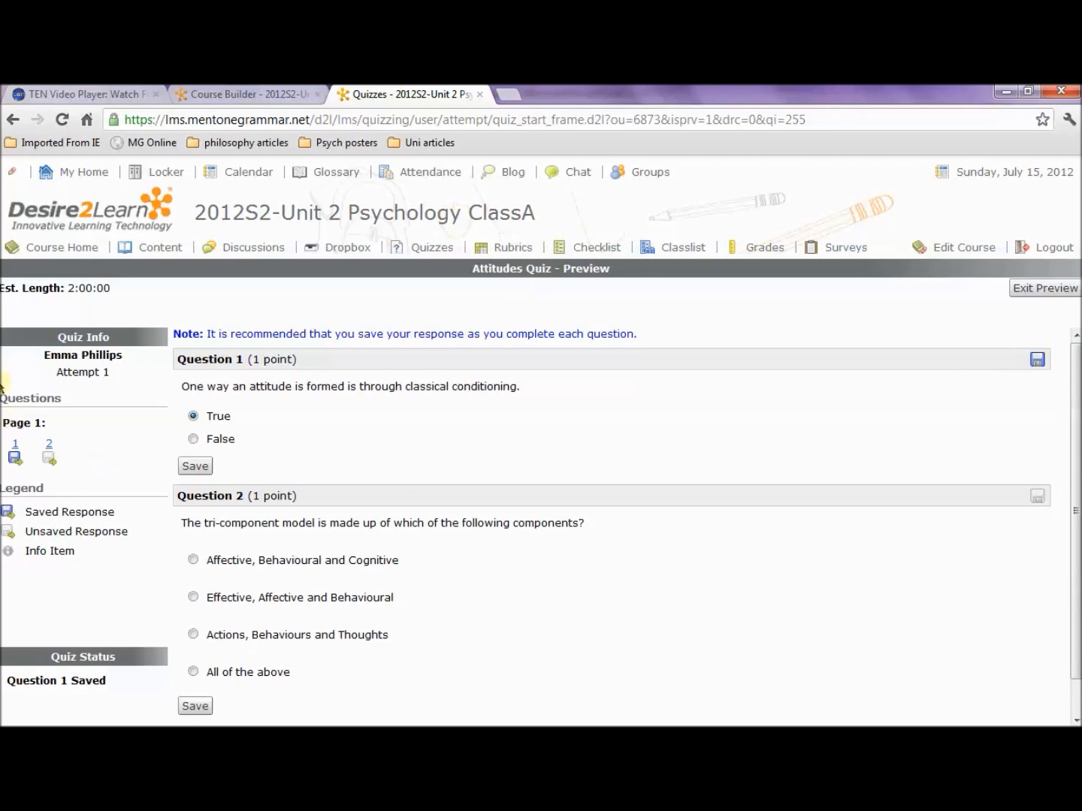
mouse_move(18, 464)
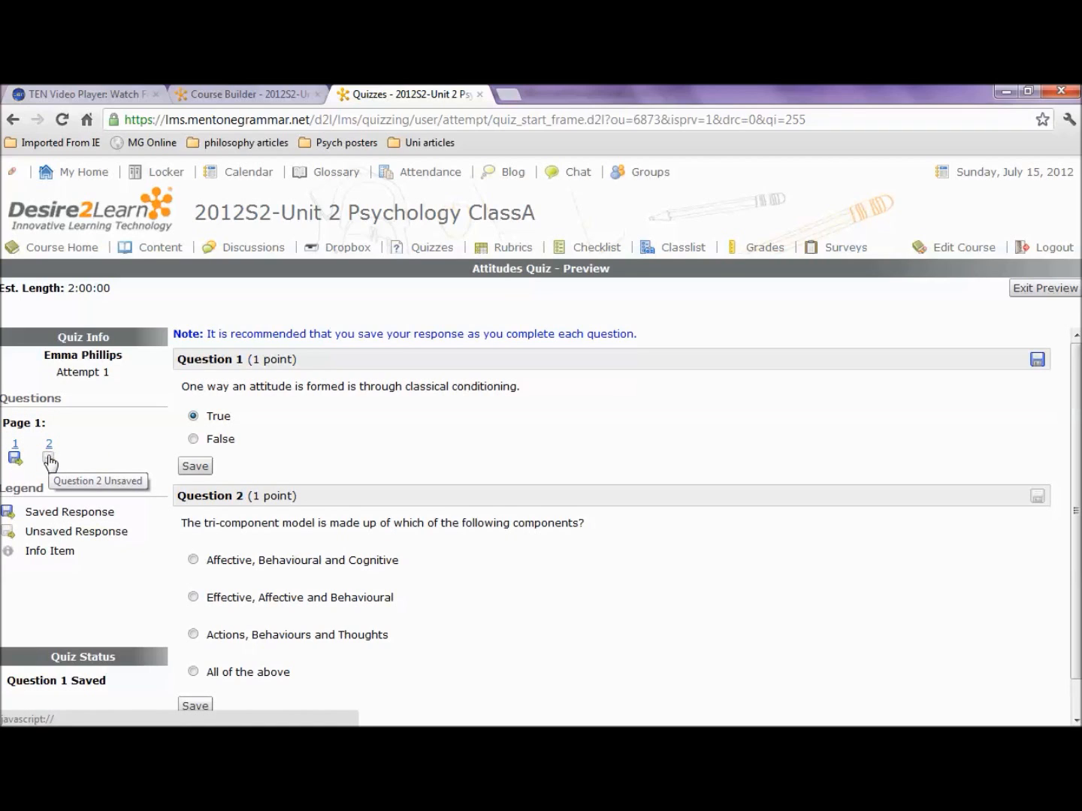
Try to submit the preview with Question 2 unanswered, and return to that question from the submission page
click(195, 597)
scroll(1010, 564, down, 1)
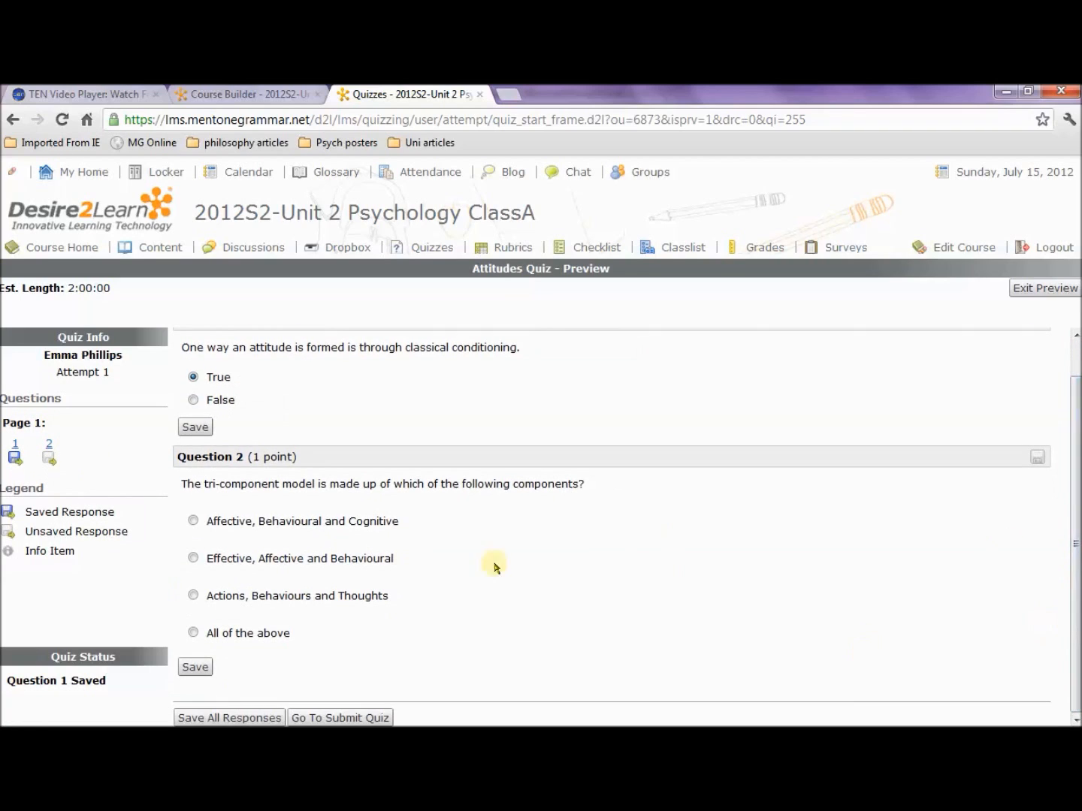
click(318, 719)
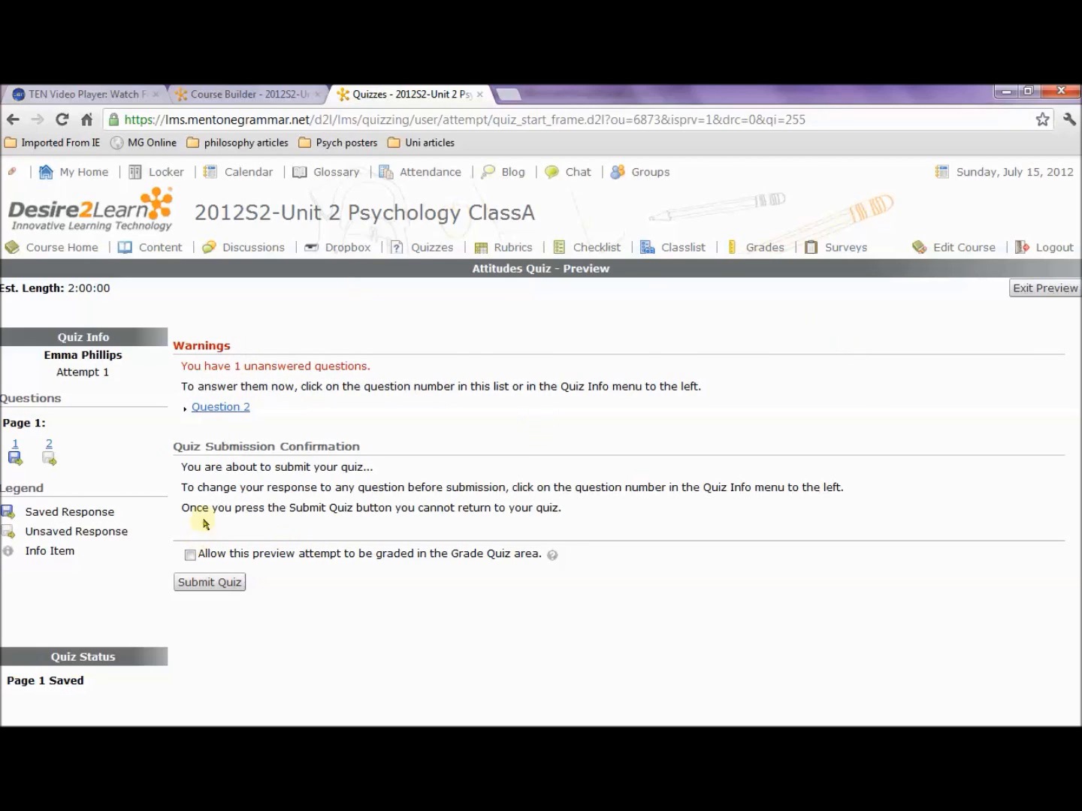
click(220, 409)
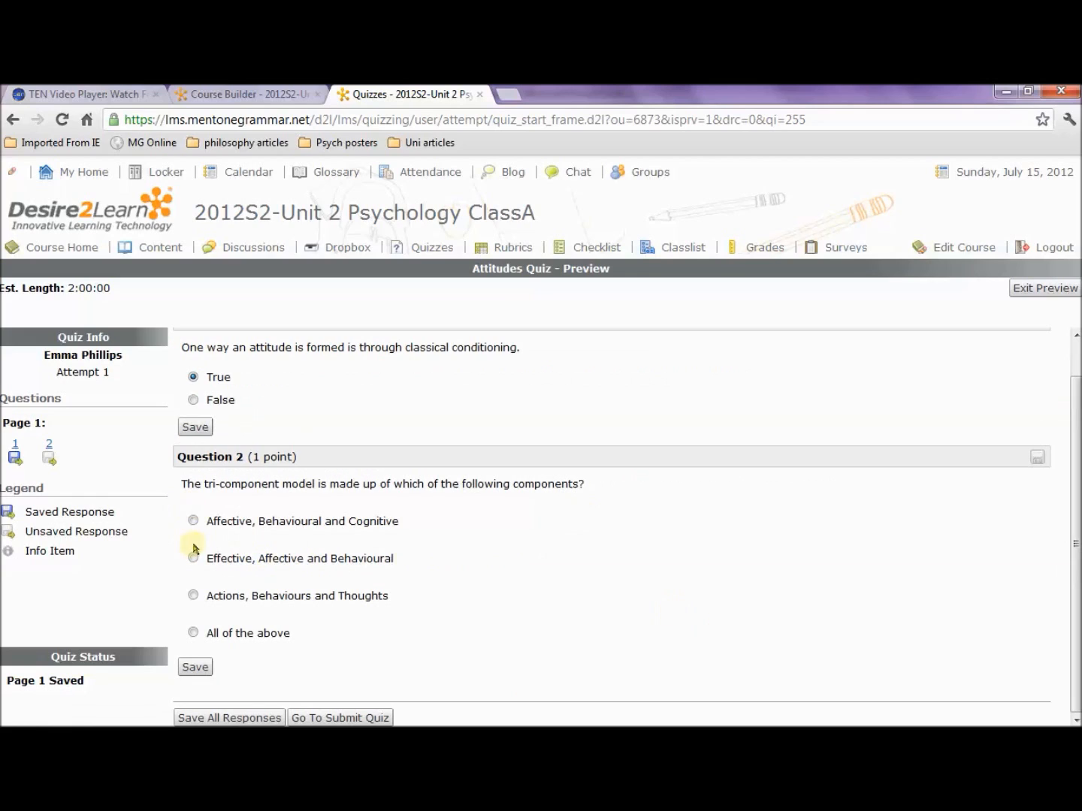
Answer Question 2 with "All of the above", save all responses and submit the preview attempt
click(193, 632)
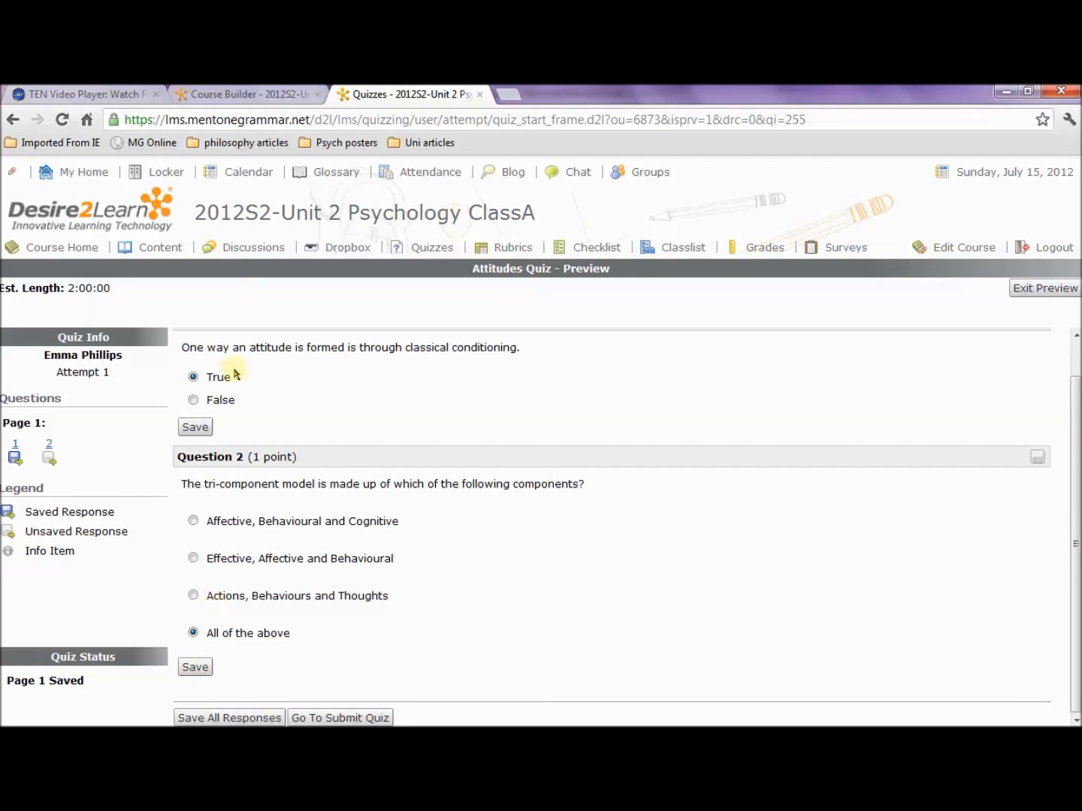
click(231, 721)
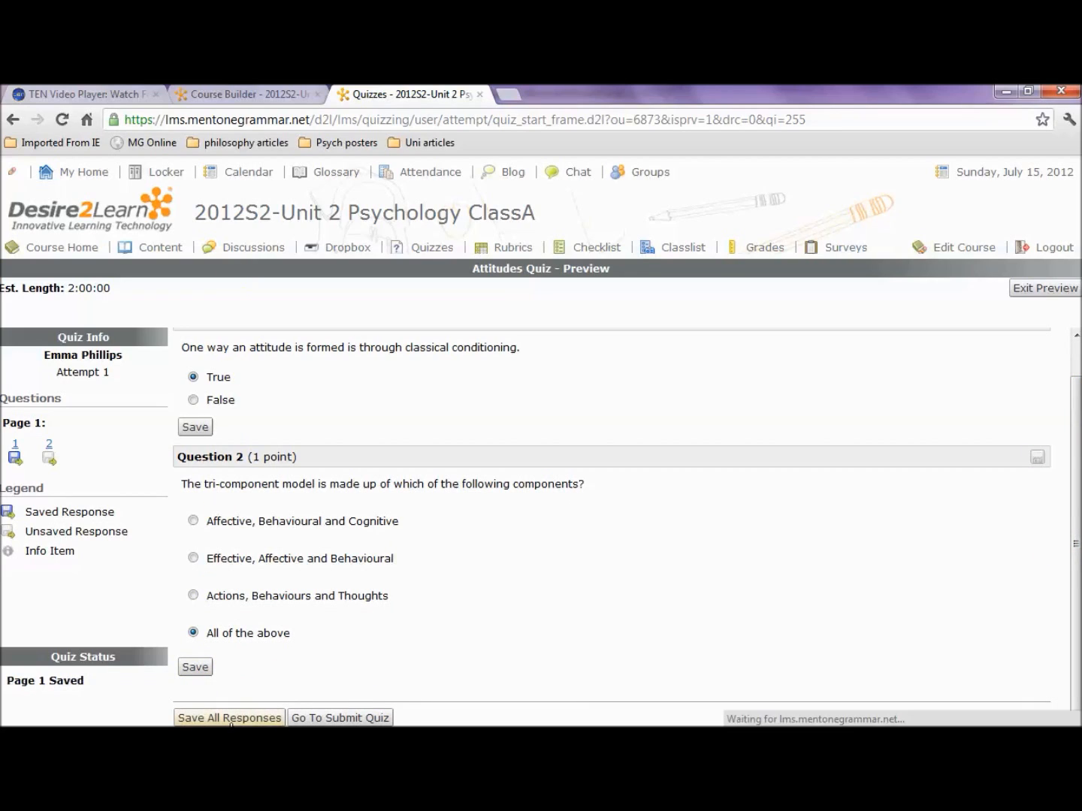
click(330, 718)
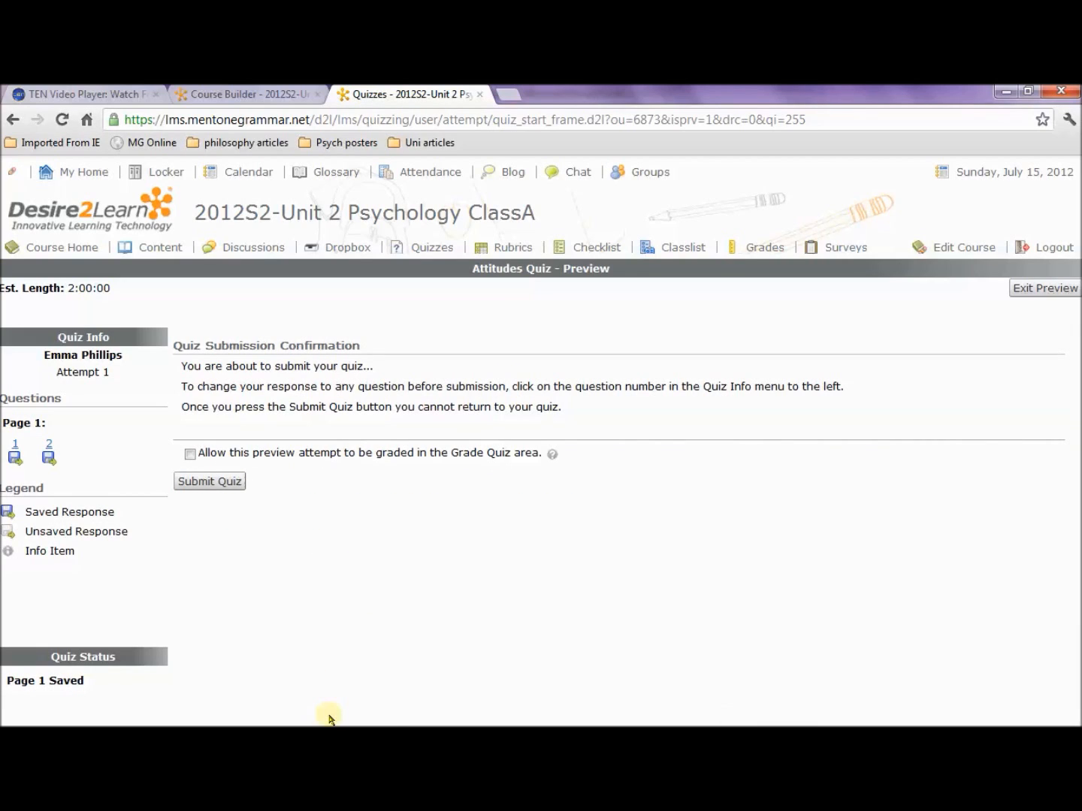
click(224, 485)
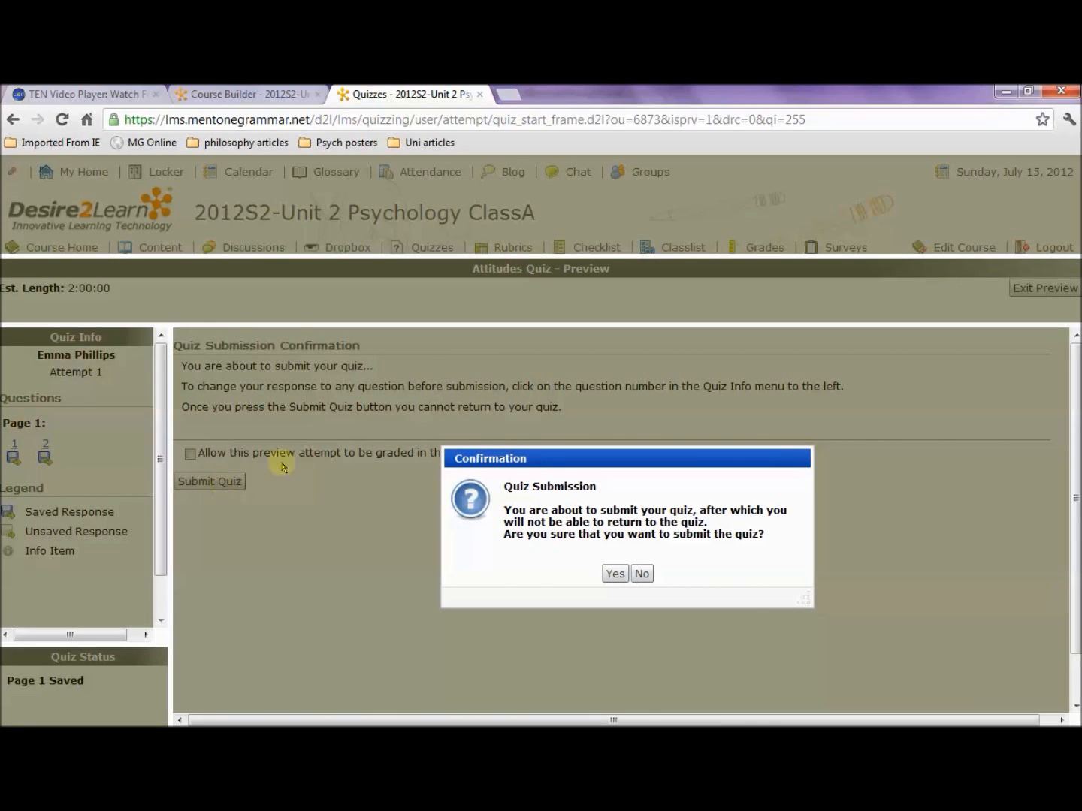
click(614, 575)
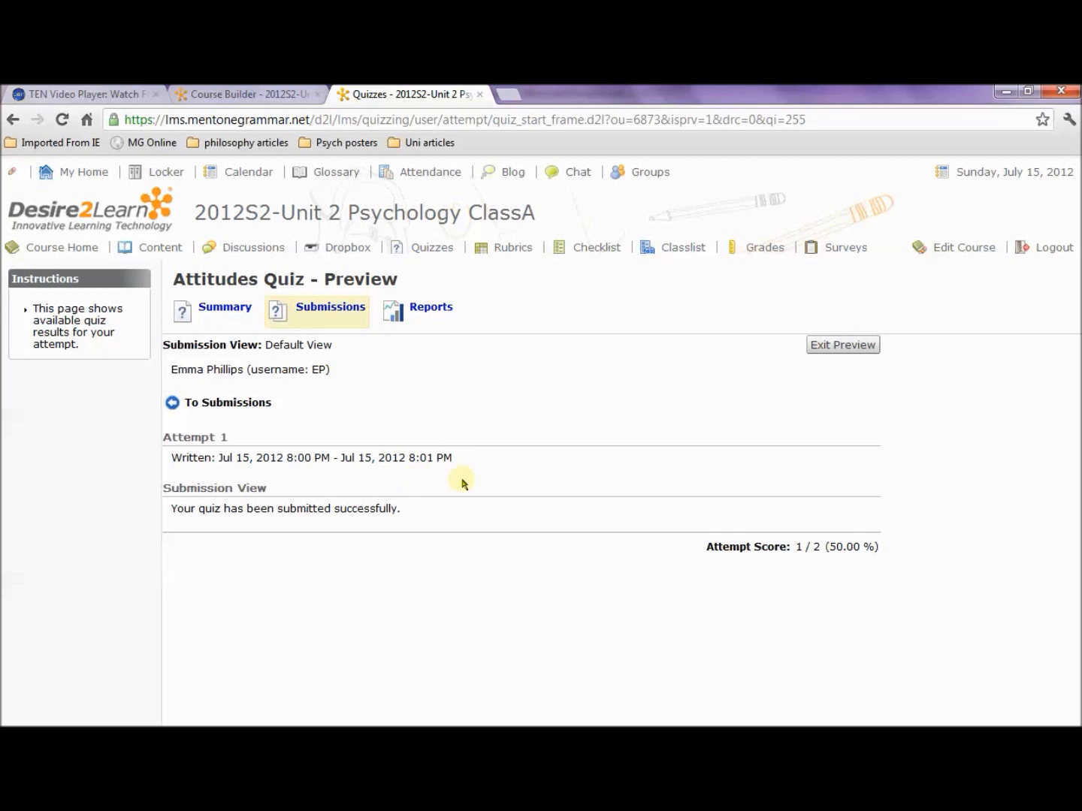
Review the written times and score of the submitted attempt, and exit the quiz preview
drag(460, 458, 173, 457)
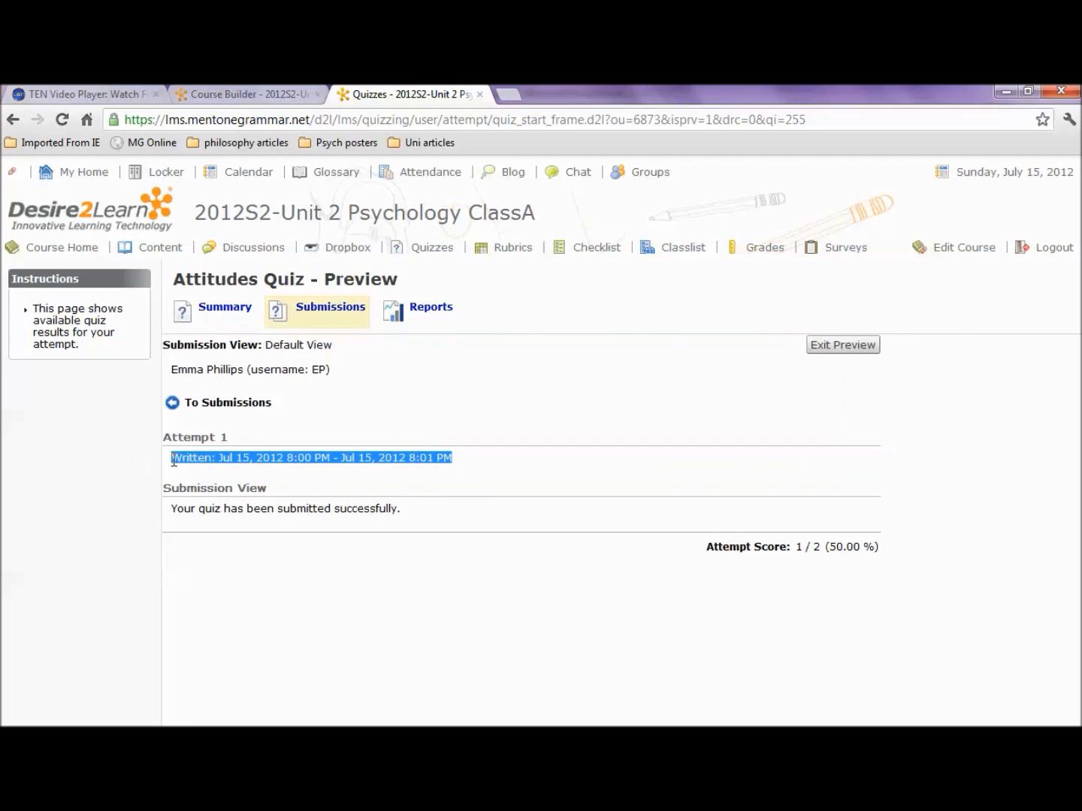
click(212, 460)
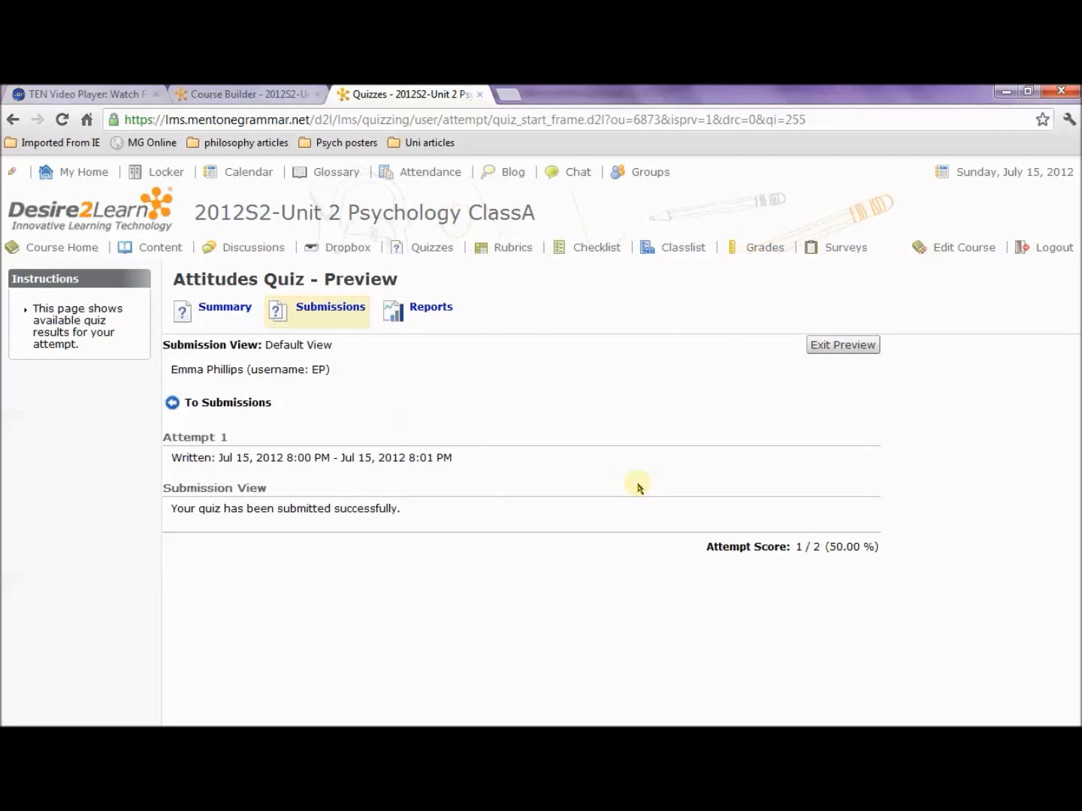
click(858, 350)
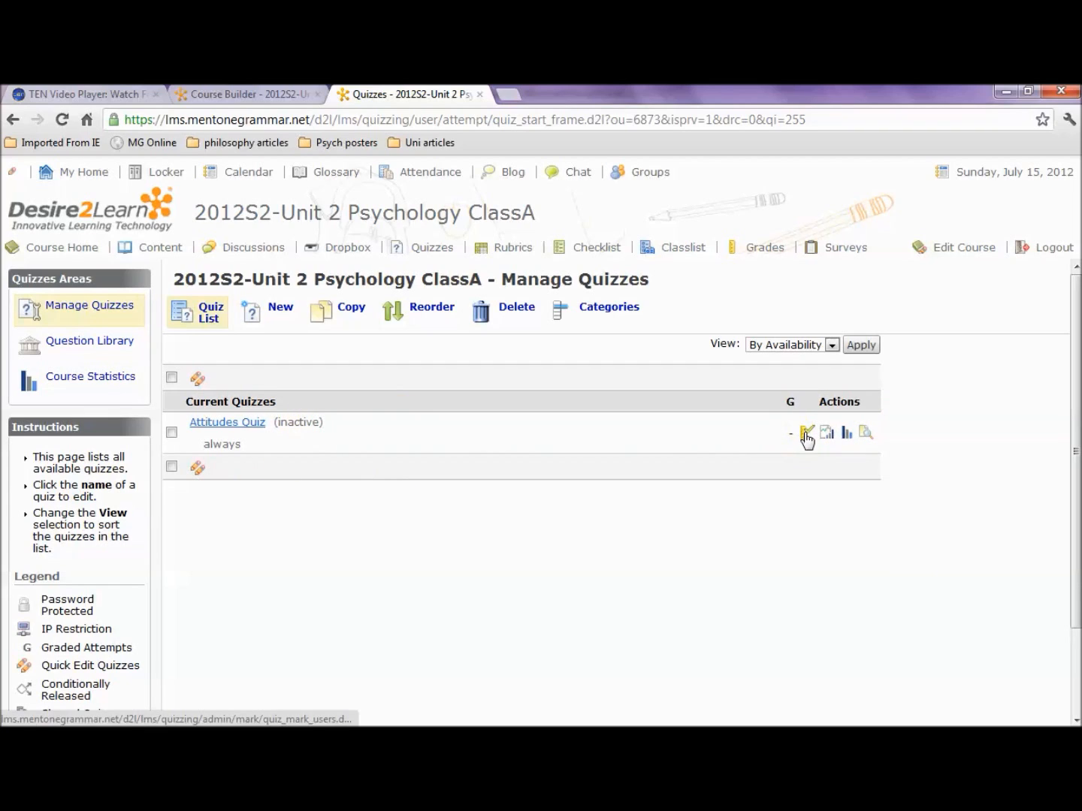
Set the Attitudes Quiz availability status to Active in its restrictions and save the quiz
click(247, 429)
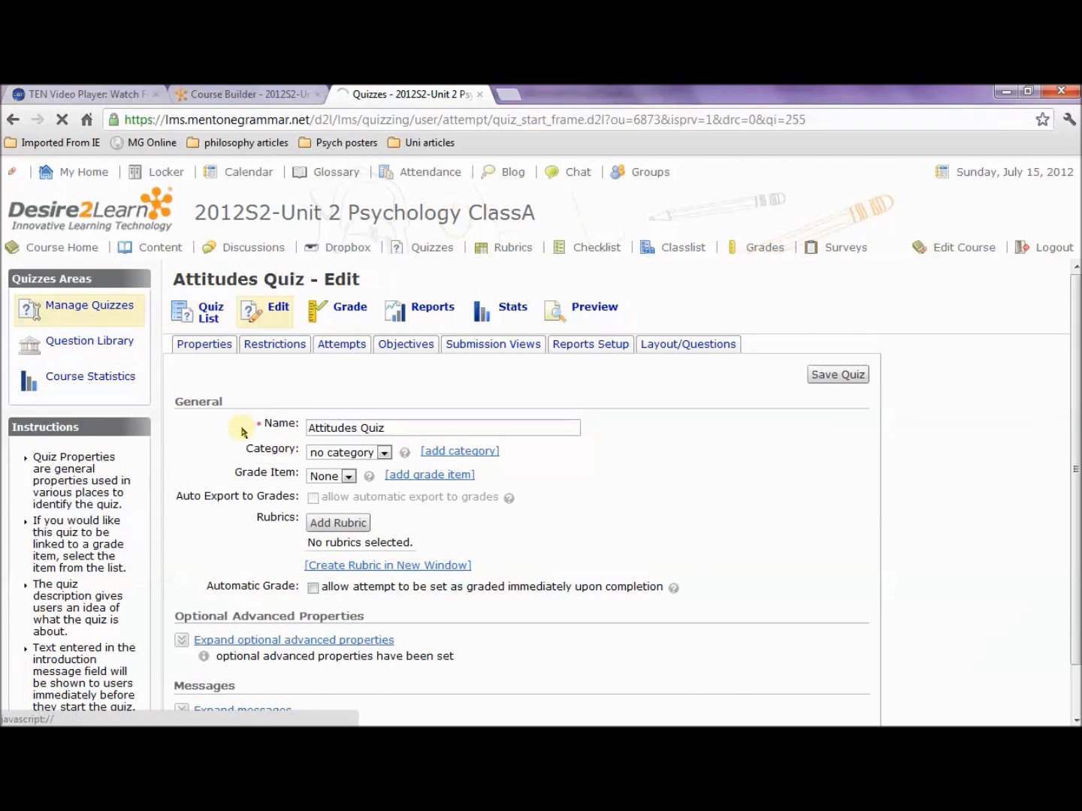
click(268, 347)
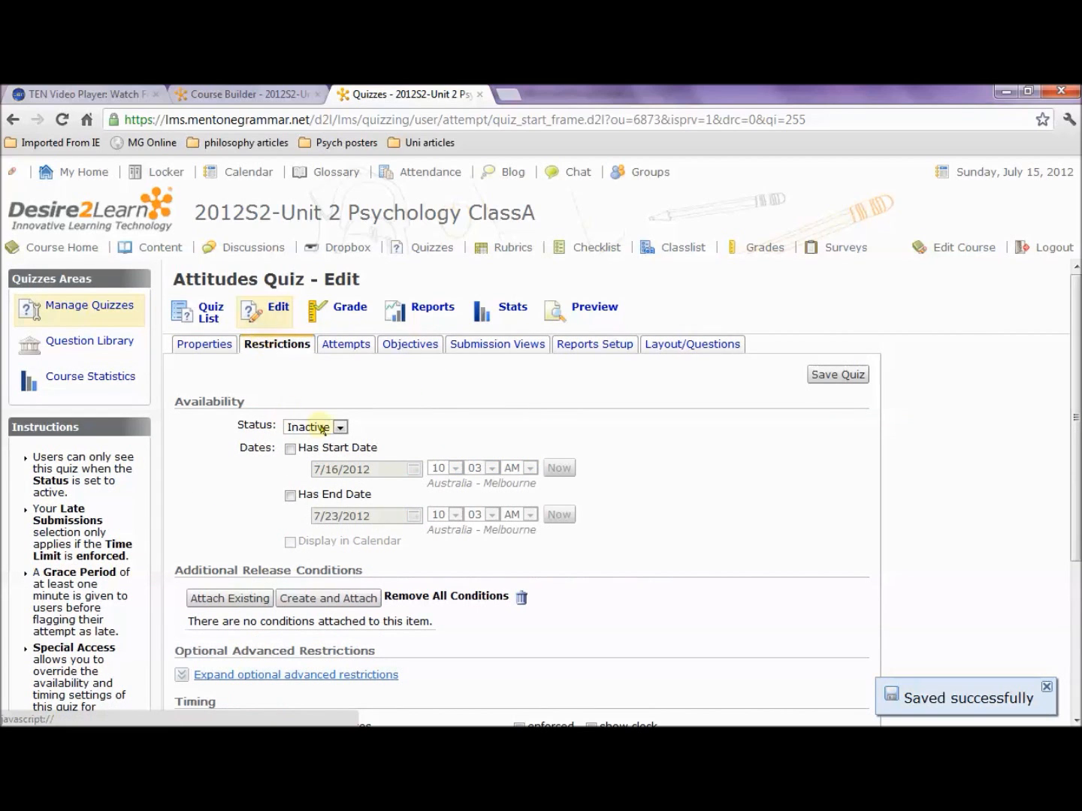
click(324, 432)
click(323, 440)
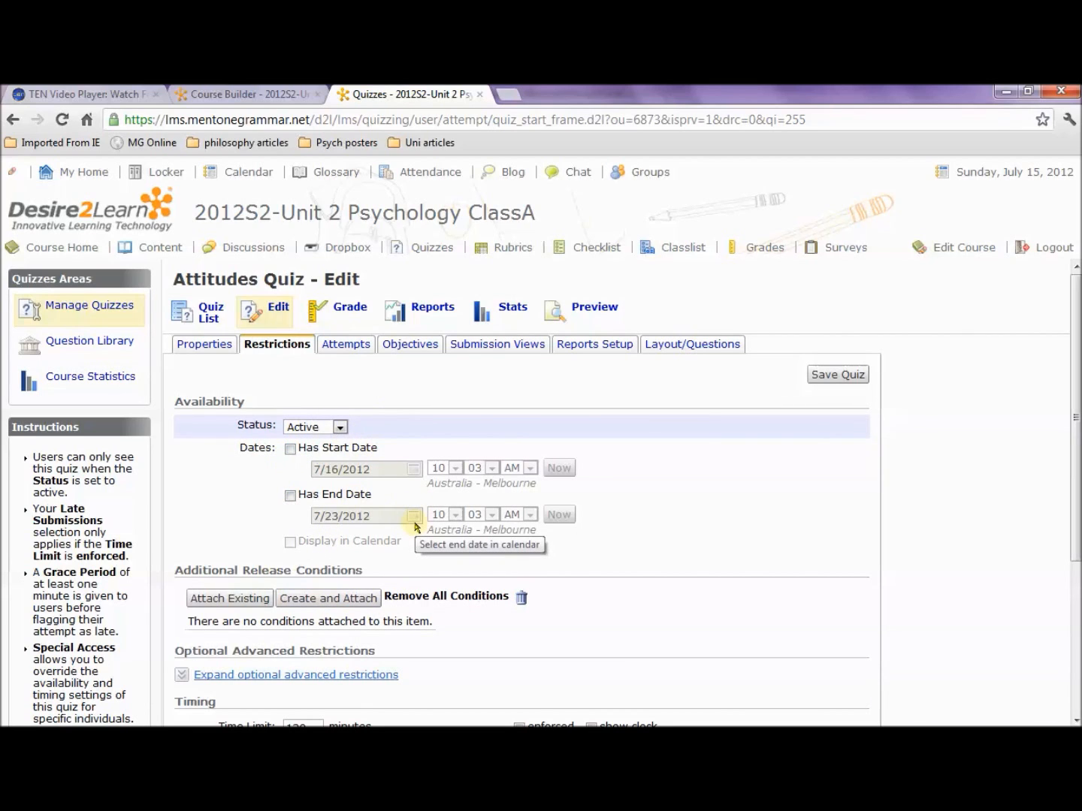
click(829, 382)
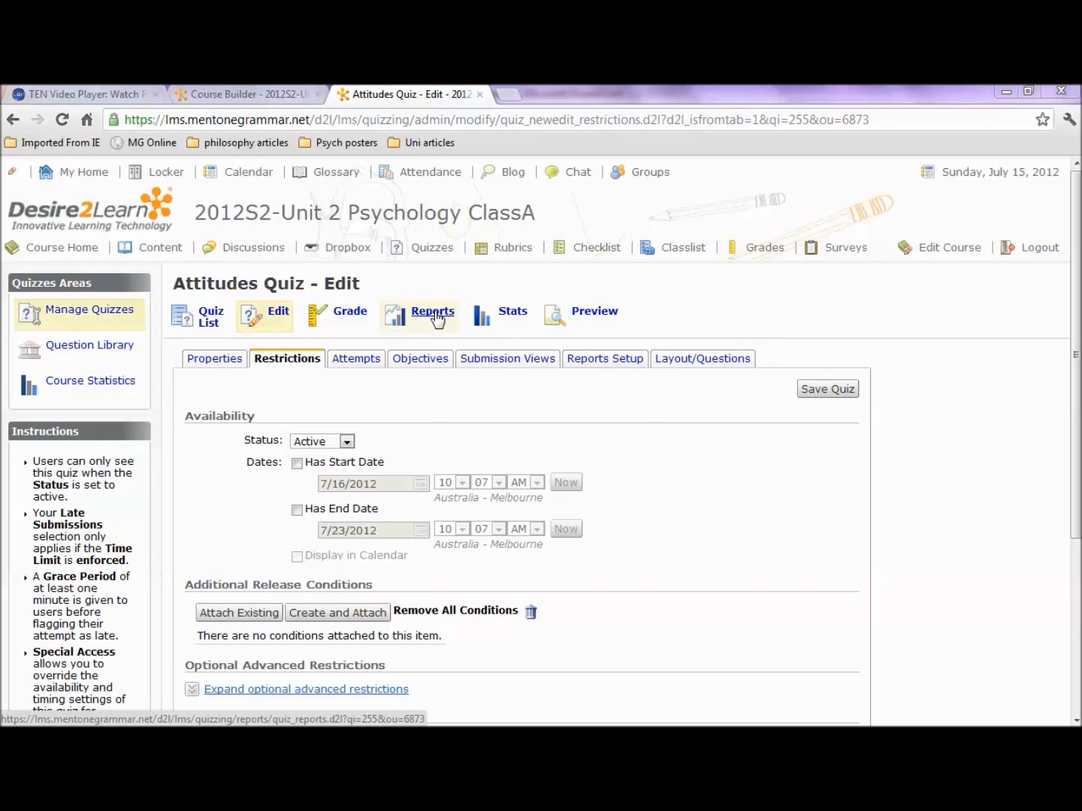
Examine the Attitudes Quiz statistics: user score distribution, results per question and the response details for each answer
click(514, 313)
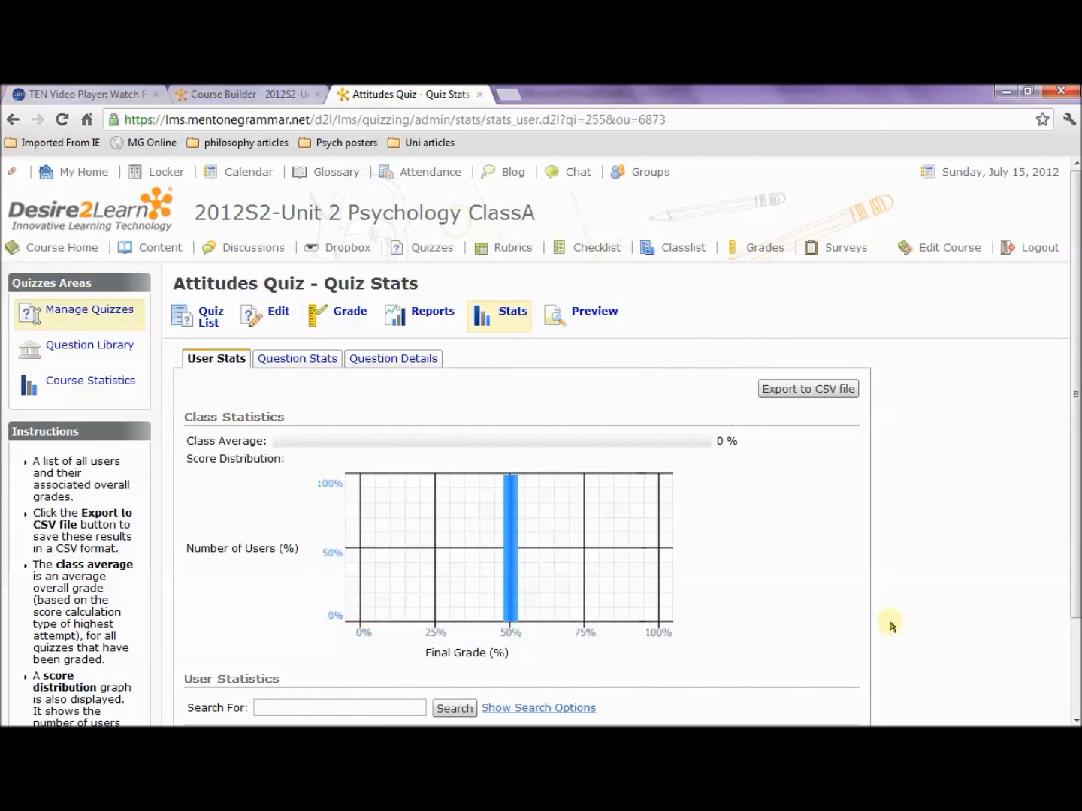
scroll(1076, 328, down, 1)
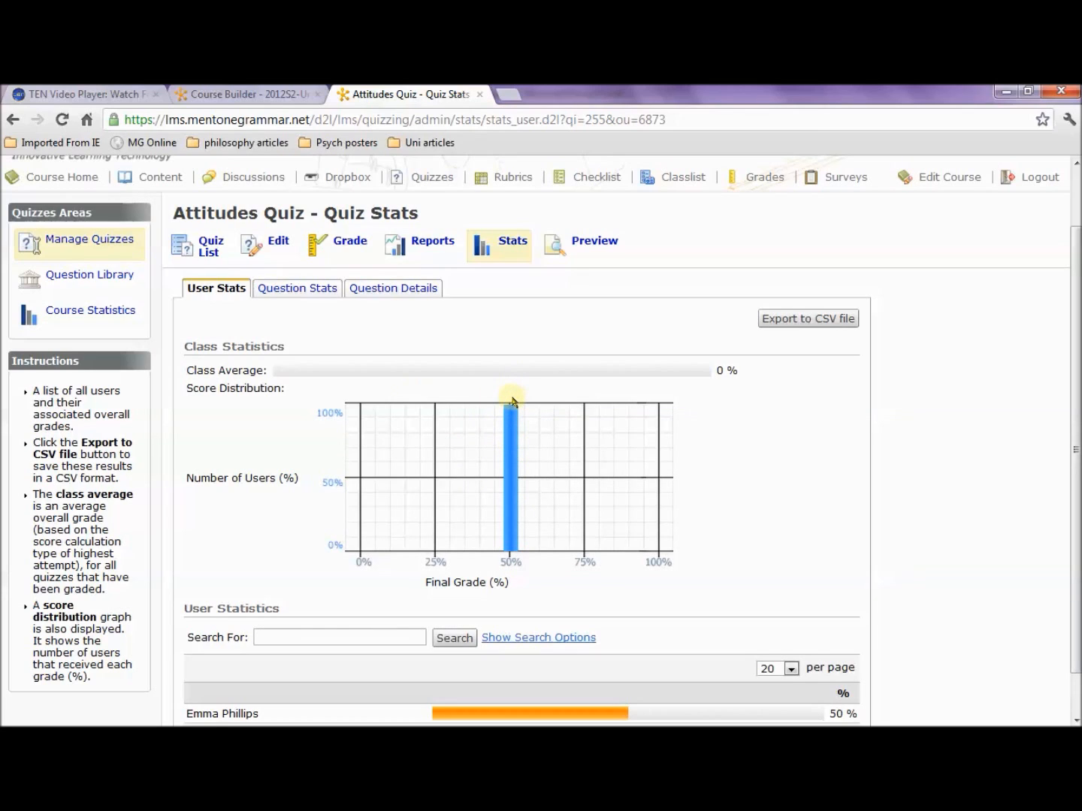
scroll(512, 402, down, 1)
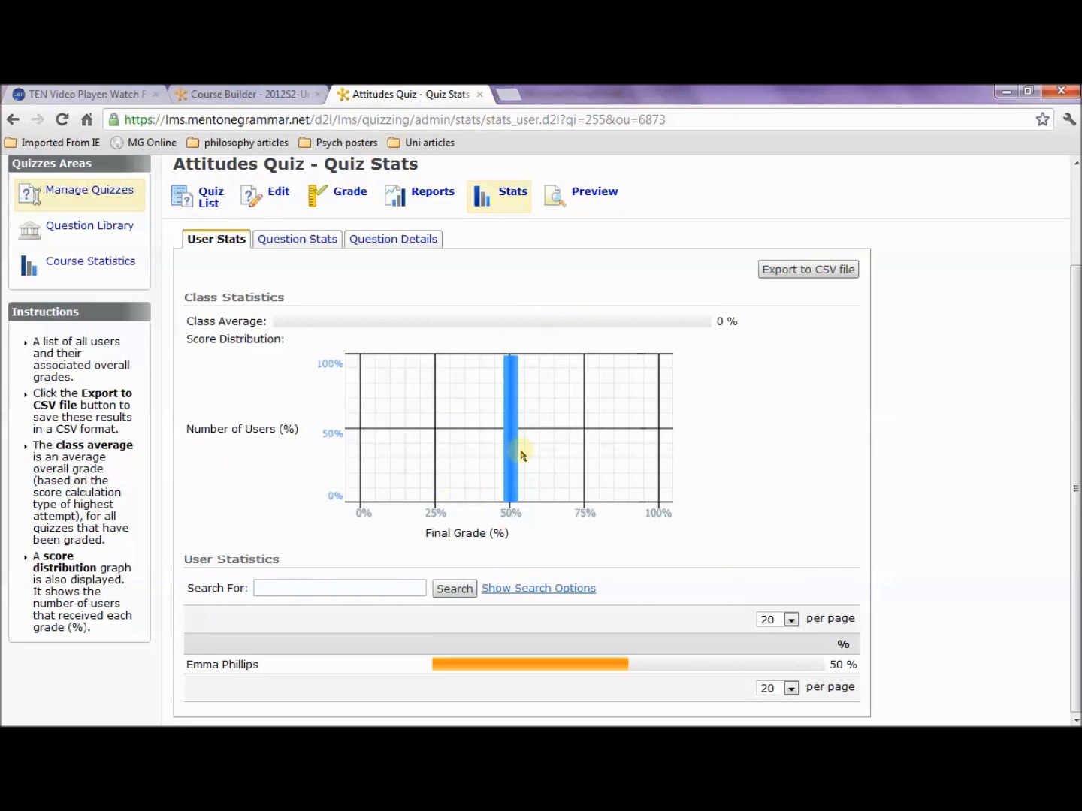
click(297, 239)
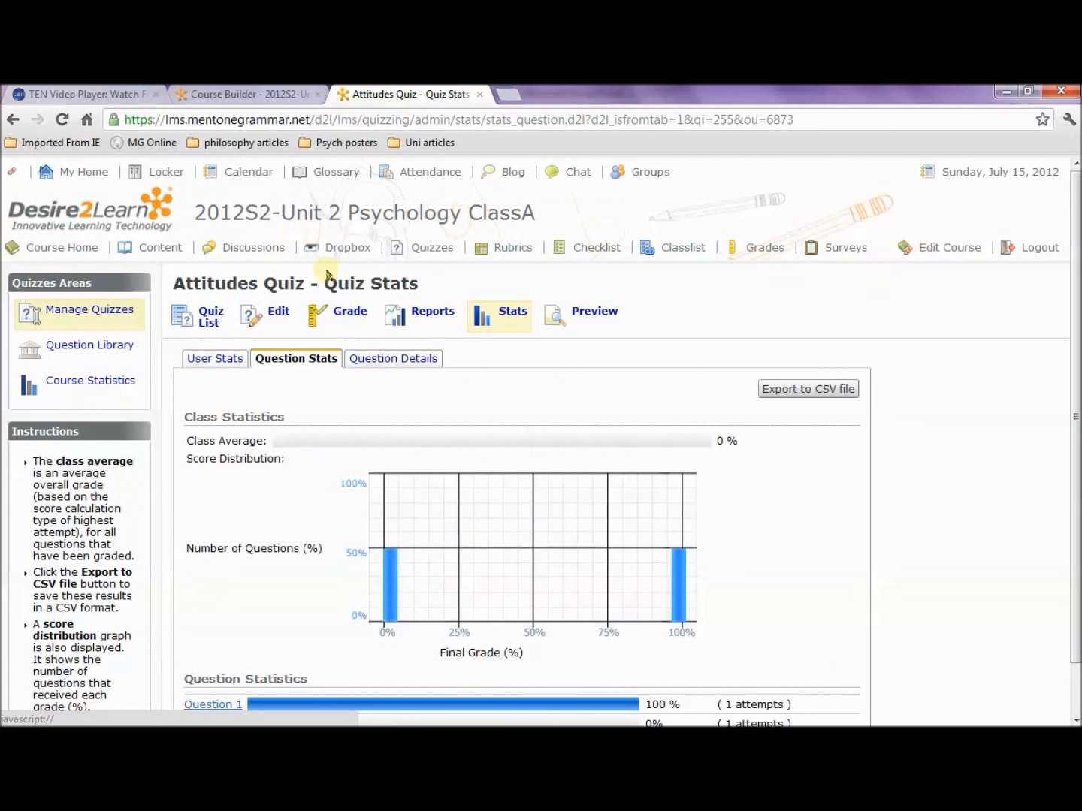
scroll(1059, 415, down, 2)
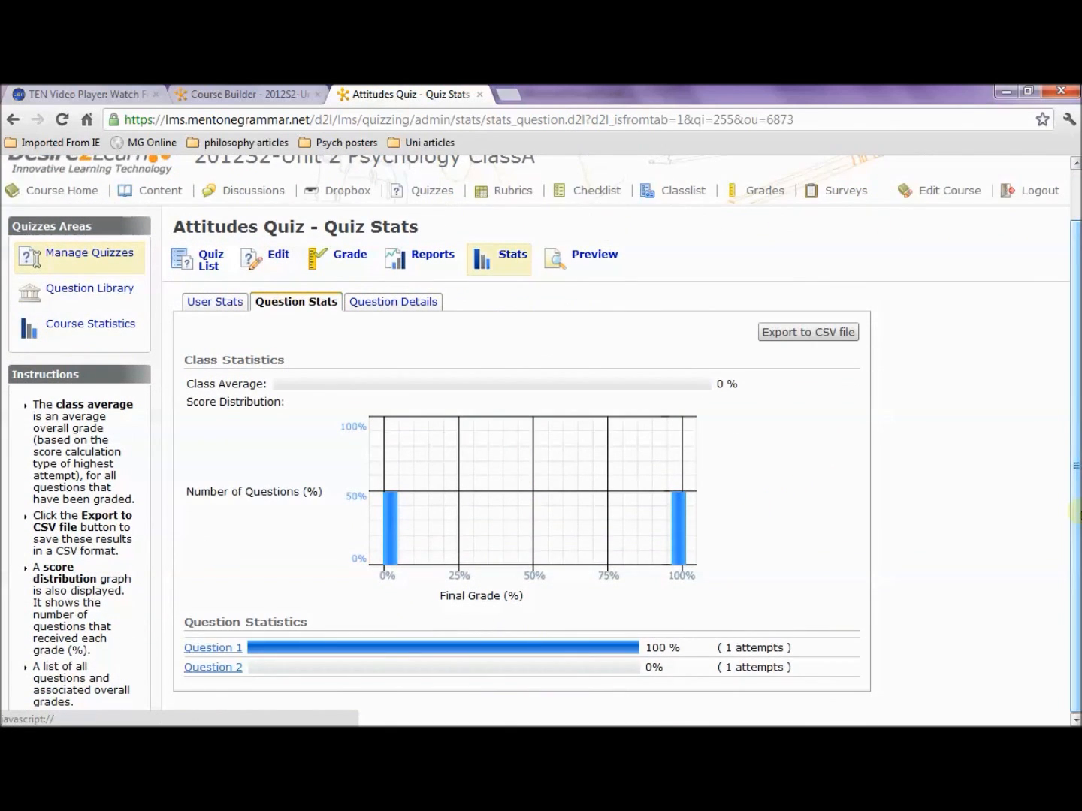
click(391, 304)
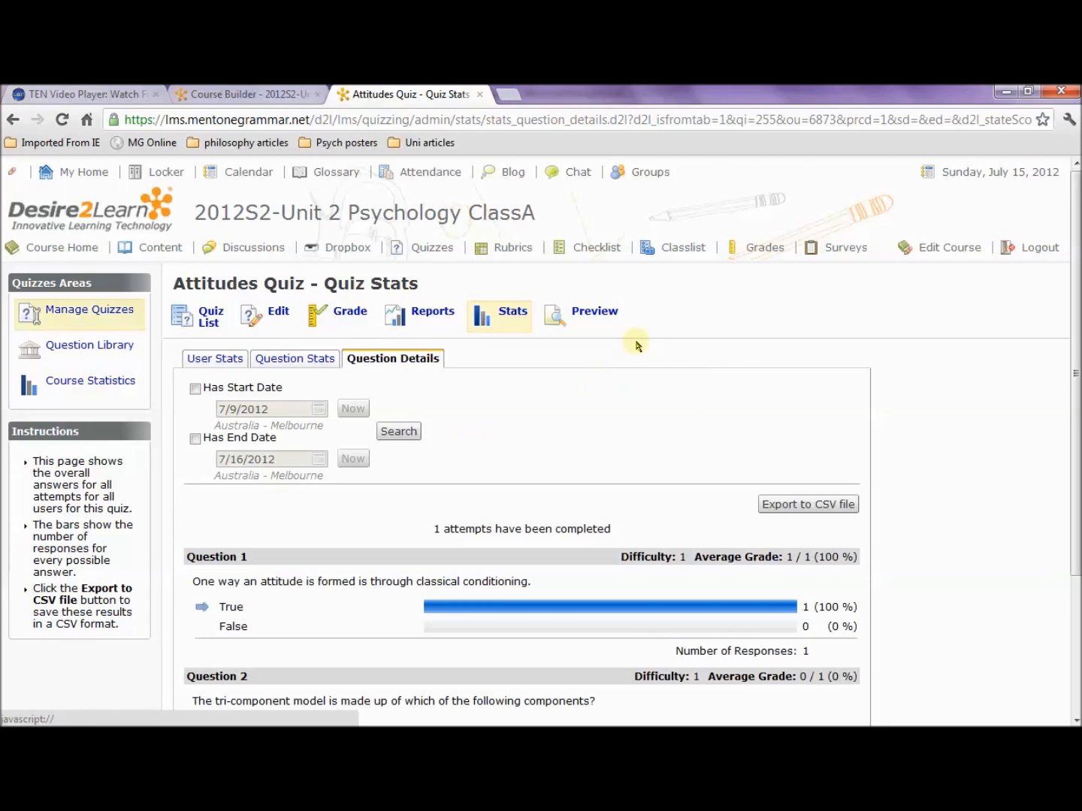
drag(1077, 372, 1076, 507)
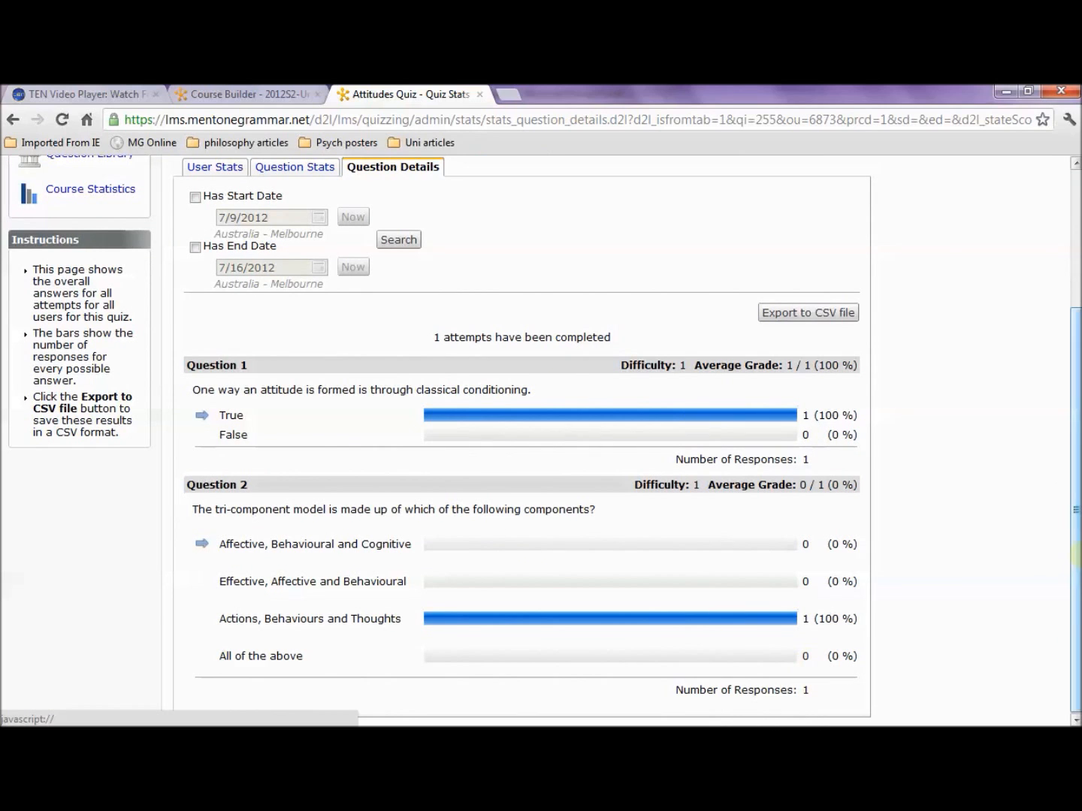
scroll(1076, 659, up, 3)
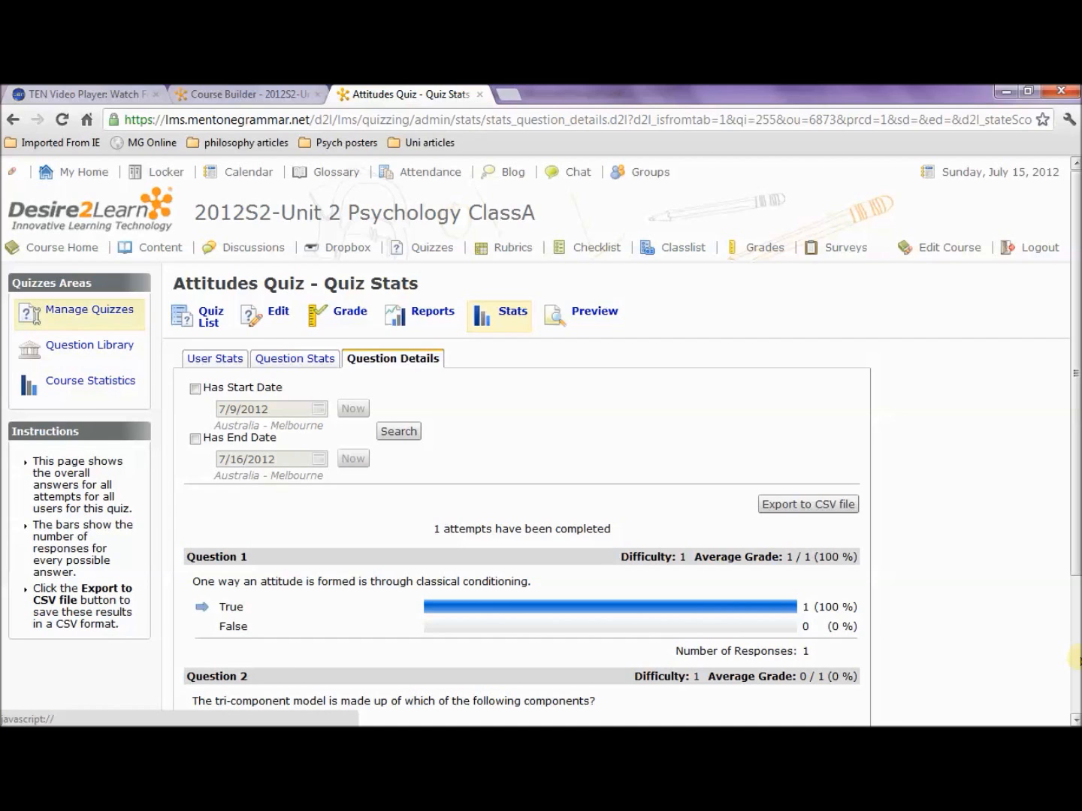
click(380, 363)
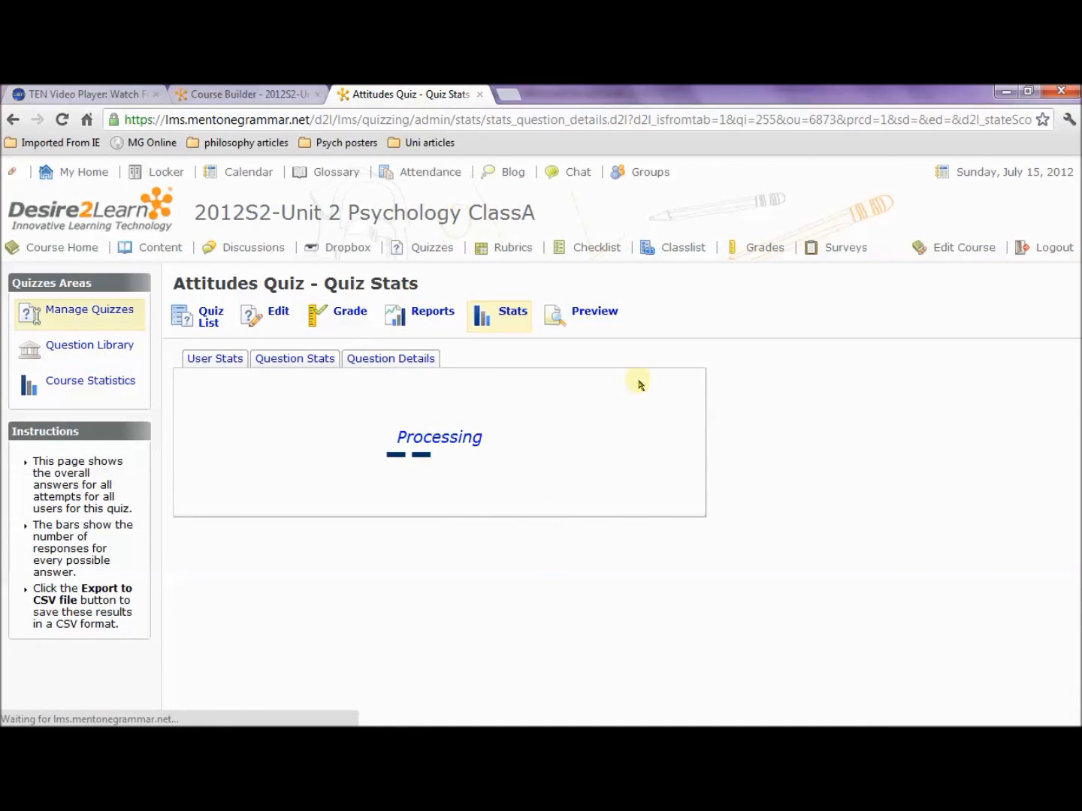
Try marking the first listed attempt as graded in the quiz's grading area, clear the mark and return to the quiz list
click(321, 325)
scroll(1074, 488, down, 1)
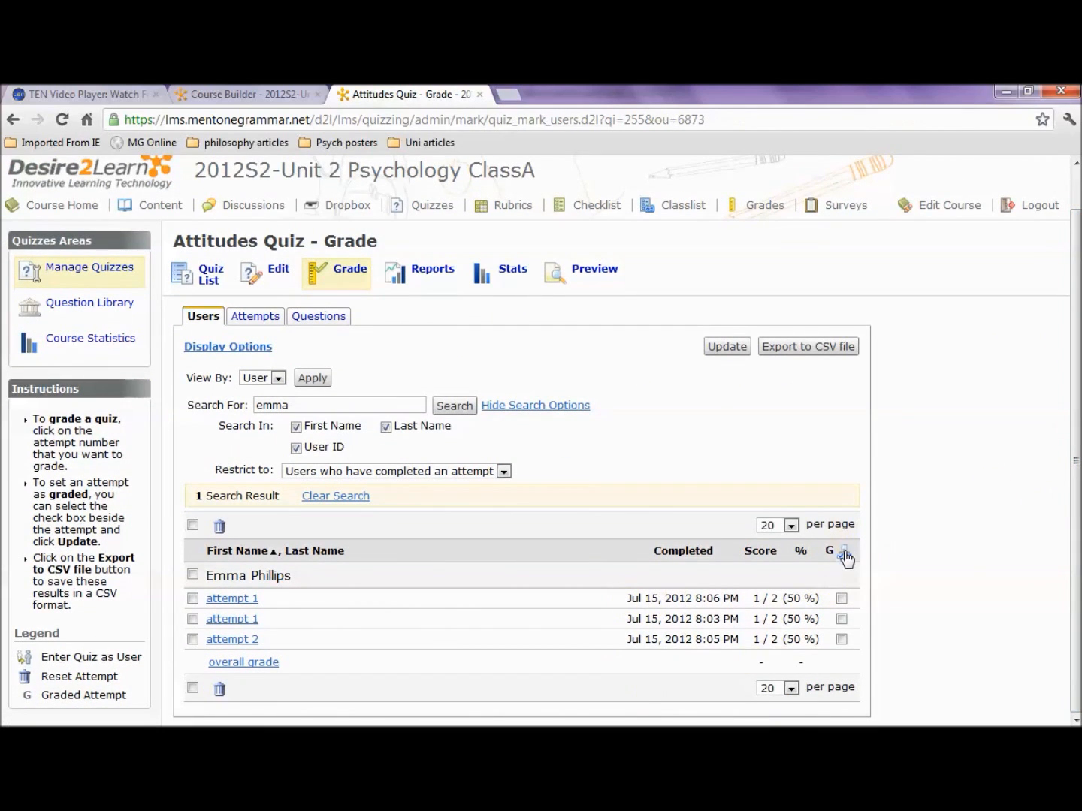
click(841, 599)
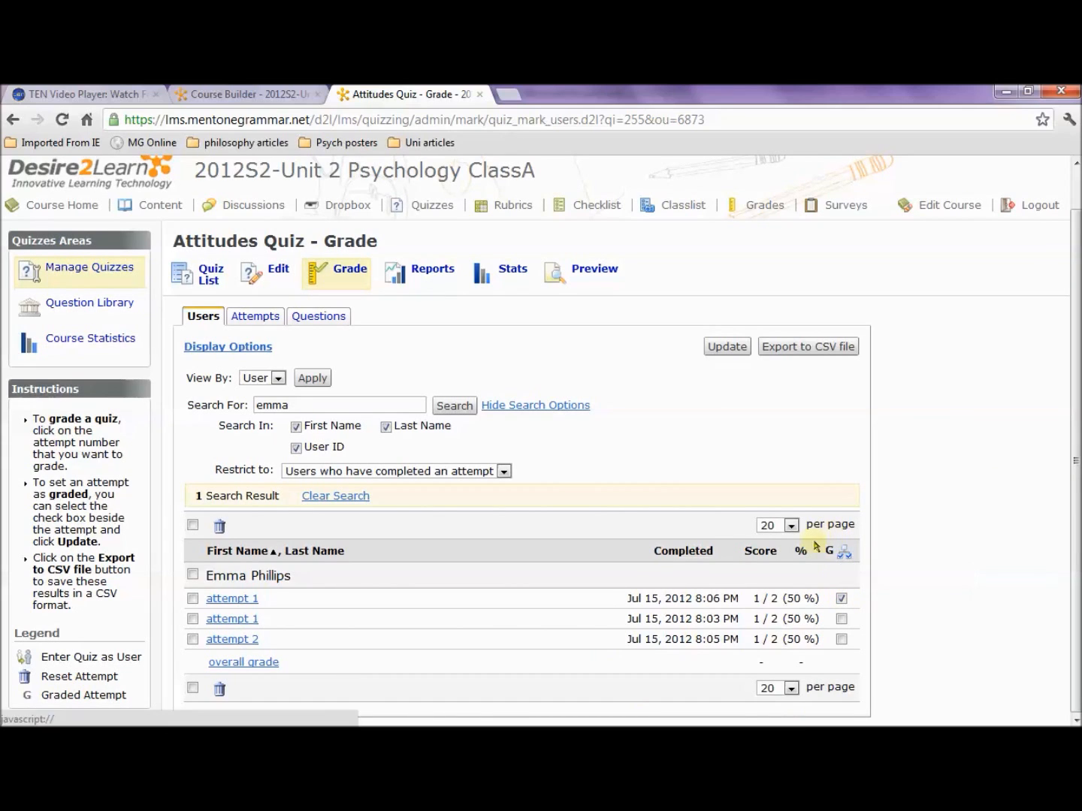
click(843, 598)
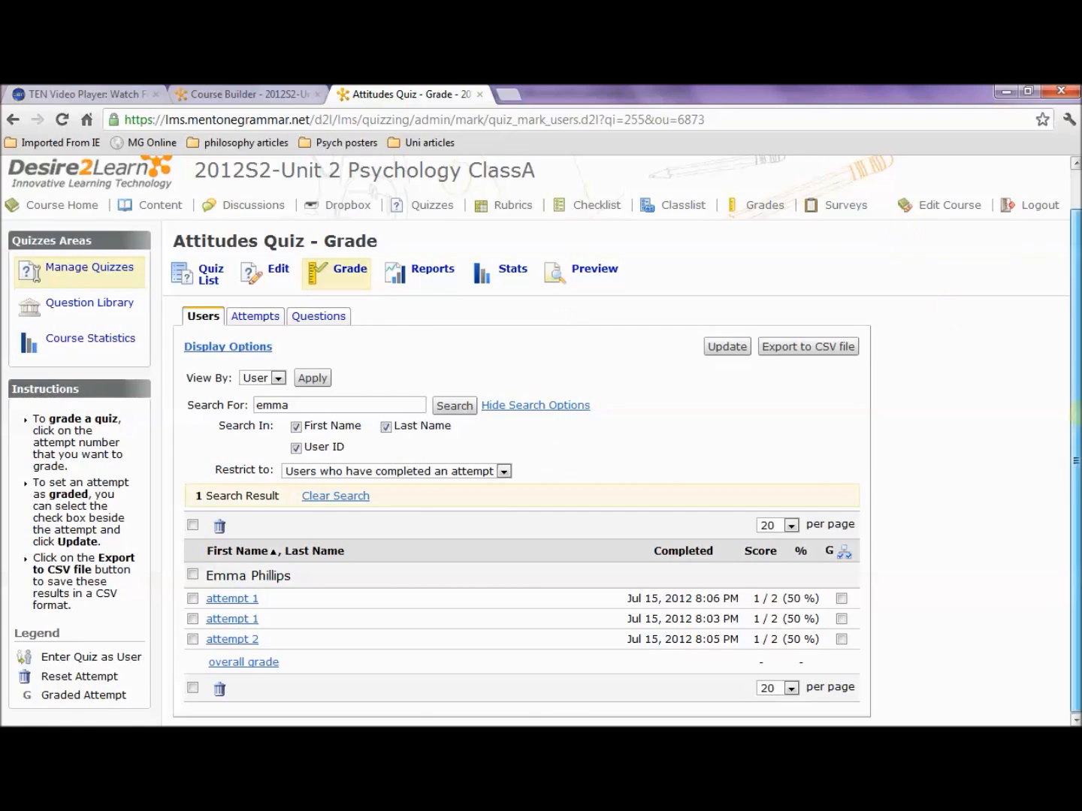
scroll(1077, 409, up, 2)
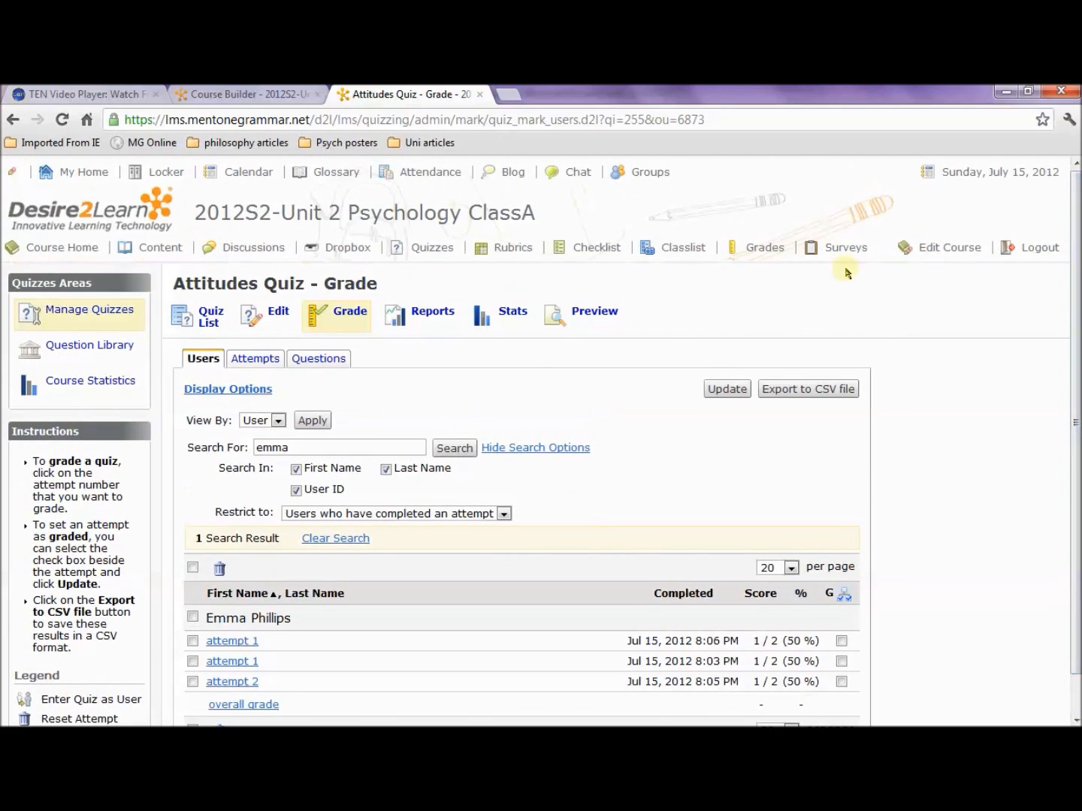
click(425, 250)
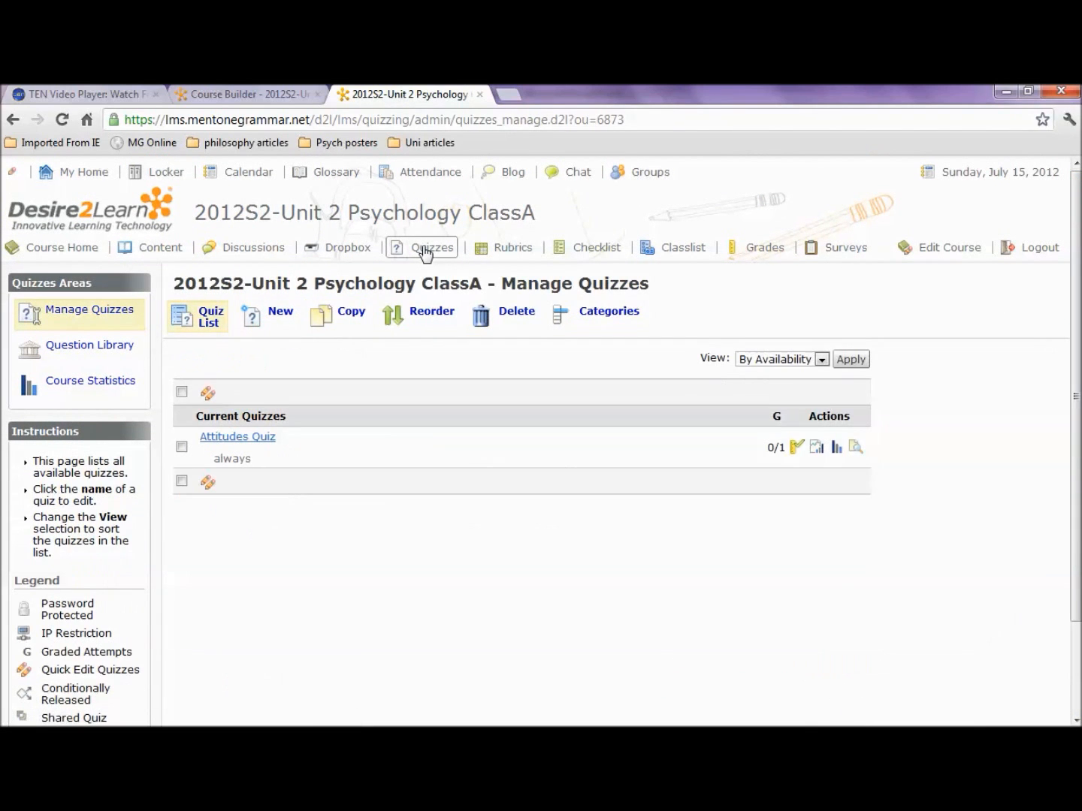